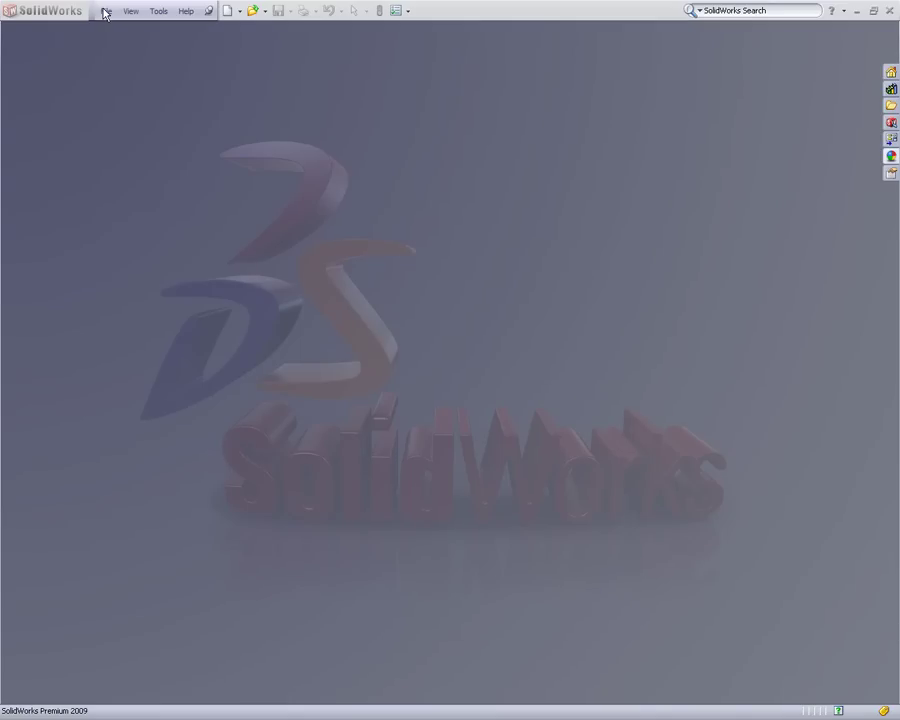
Step: Open Ball Valve.SLDASM from the File menu's recent files list
click(105, 12)
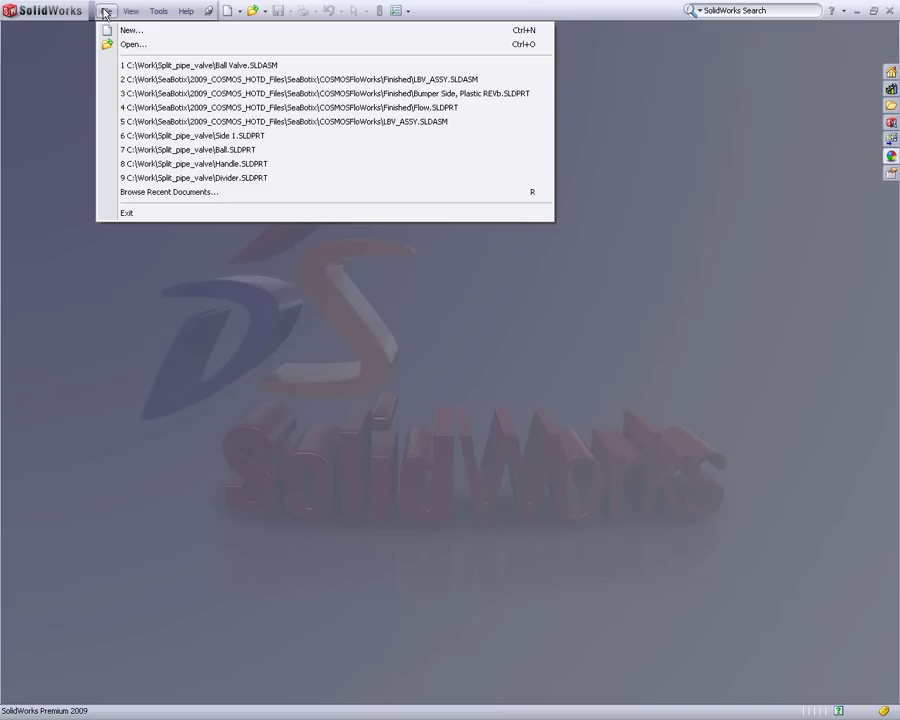
click(128, 66)
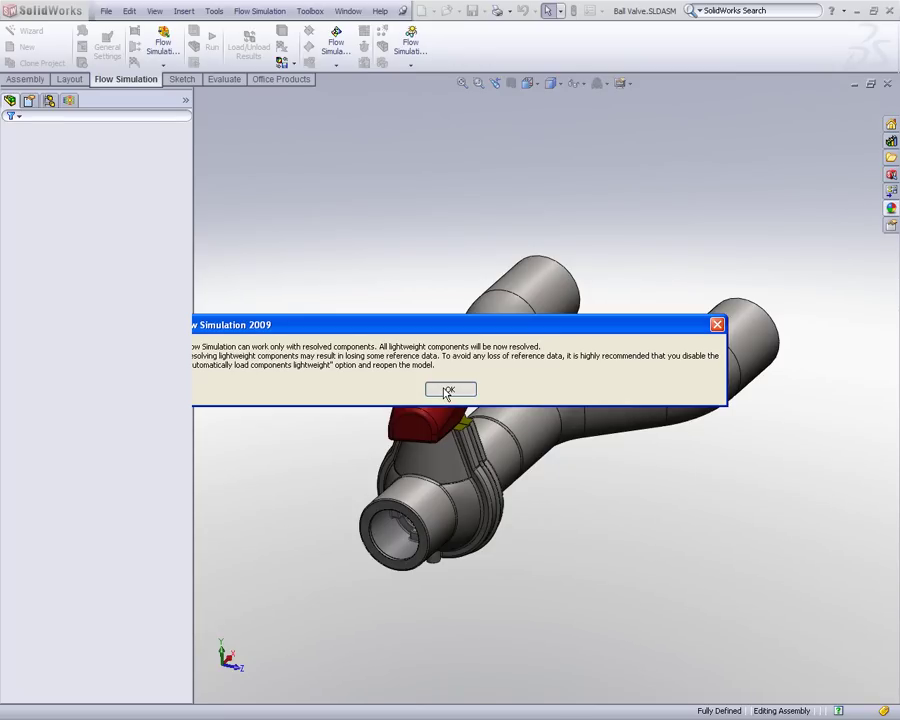
Step: Dismiss the lightweight-components notice and load the saved results for the valve-only configuration
click(447, 391)
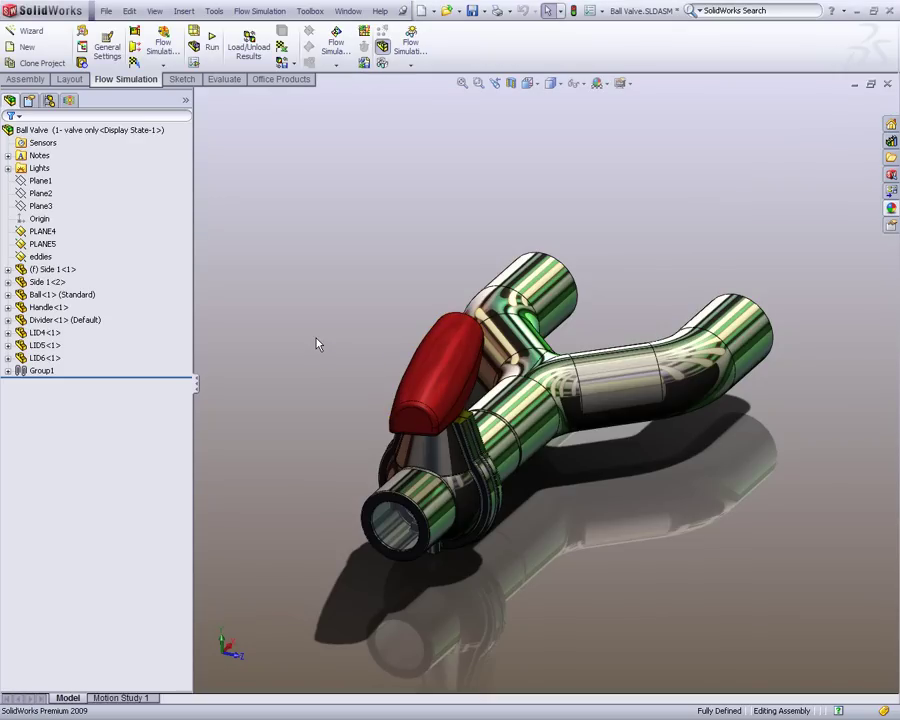
click(68, 101)
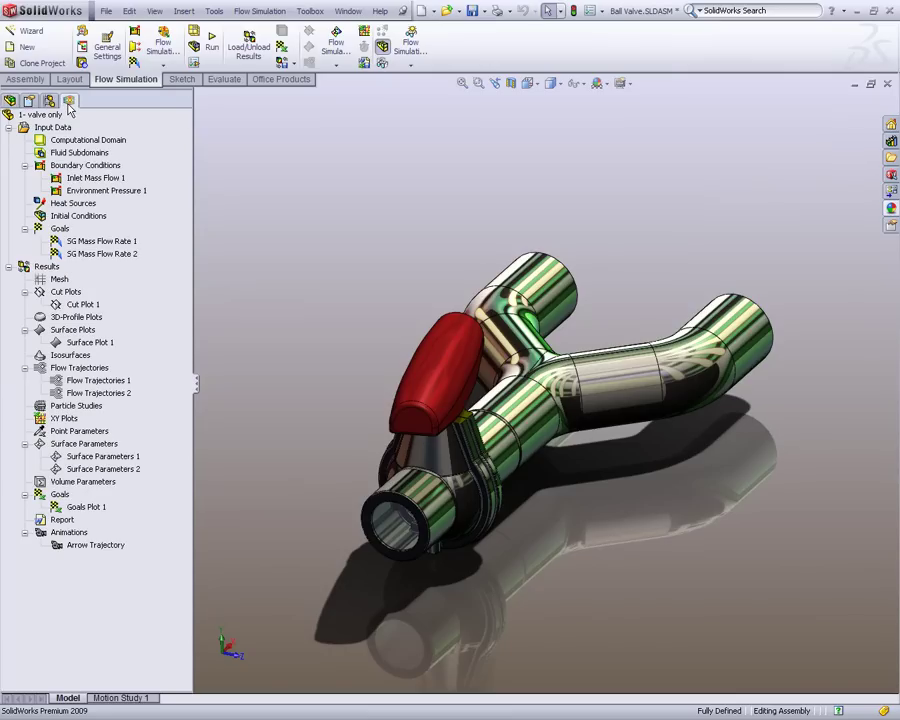
right_click(57, 267)
click(88, 274)
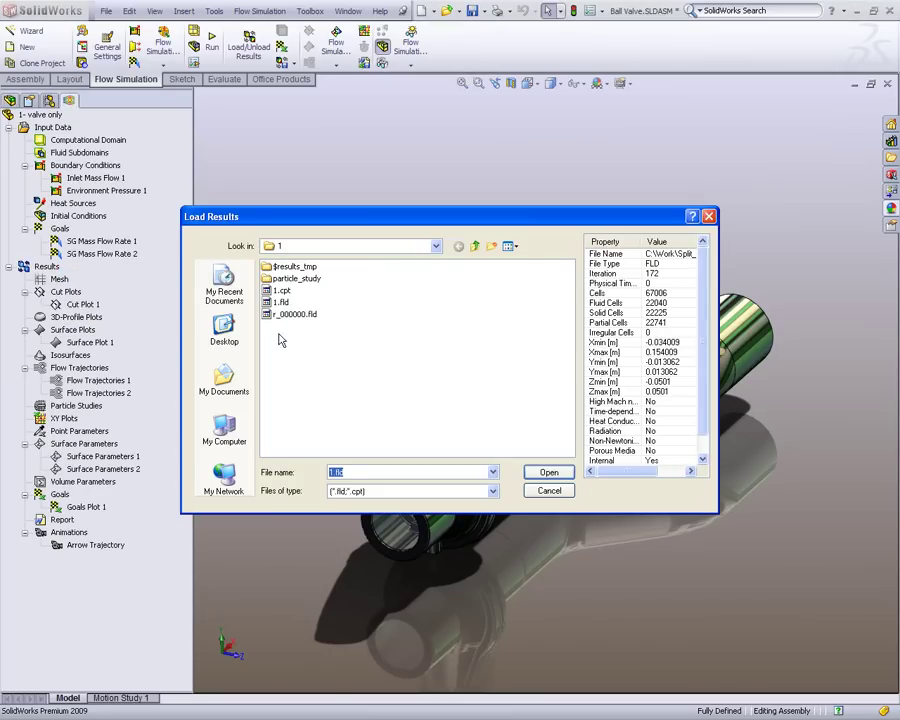
click(546, 473)
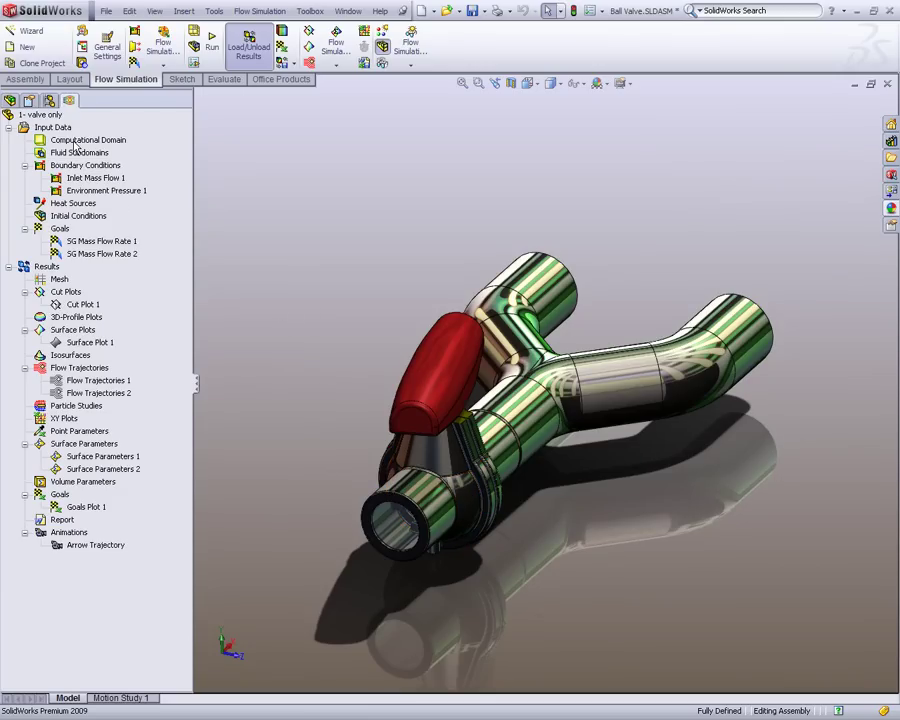
Step: Activate the '1- valve only long pipe' configuration, accept the mesh reset, and load its results
click(49, 101)
click(70, 168)
ctrl+click(64, 155)
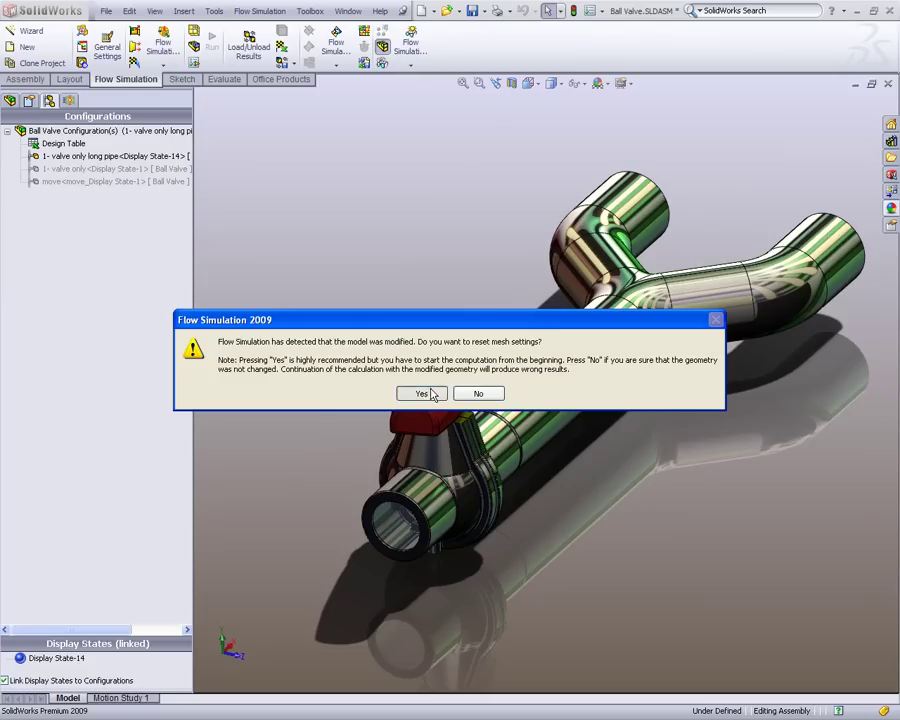
click(428, 392)
click(69, 100)
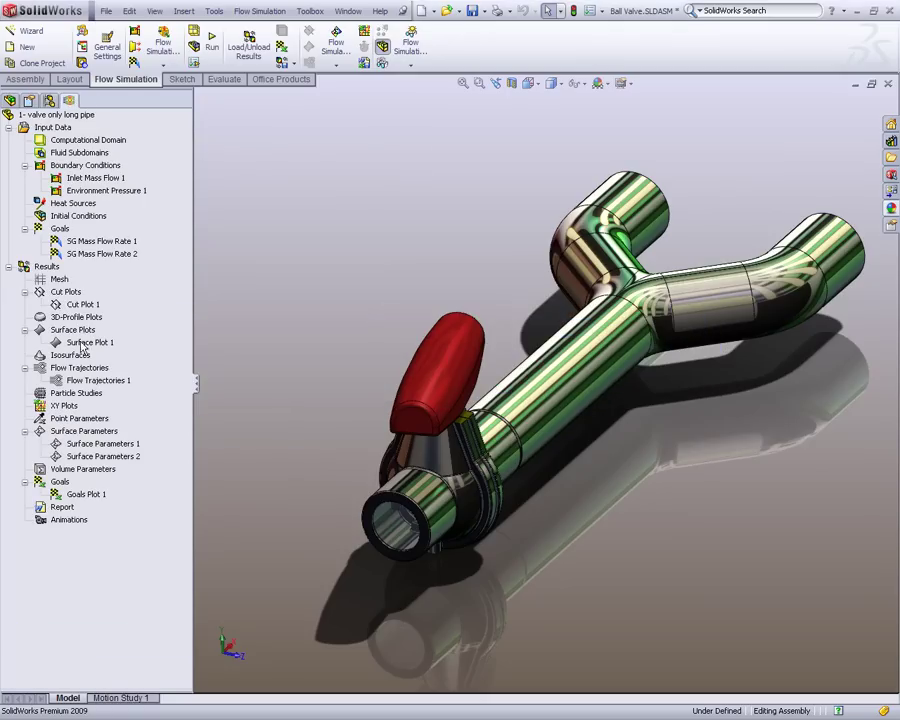
right_click(50, 267)
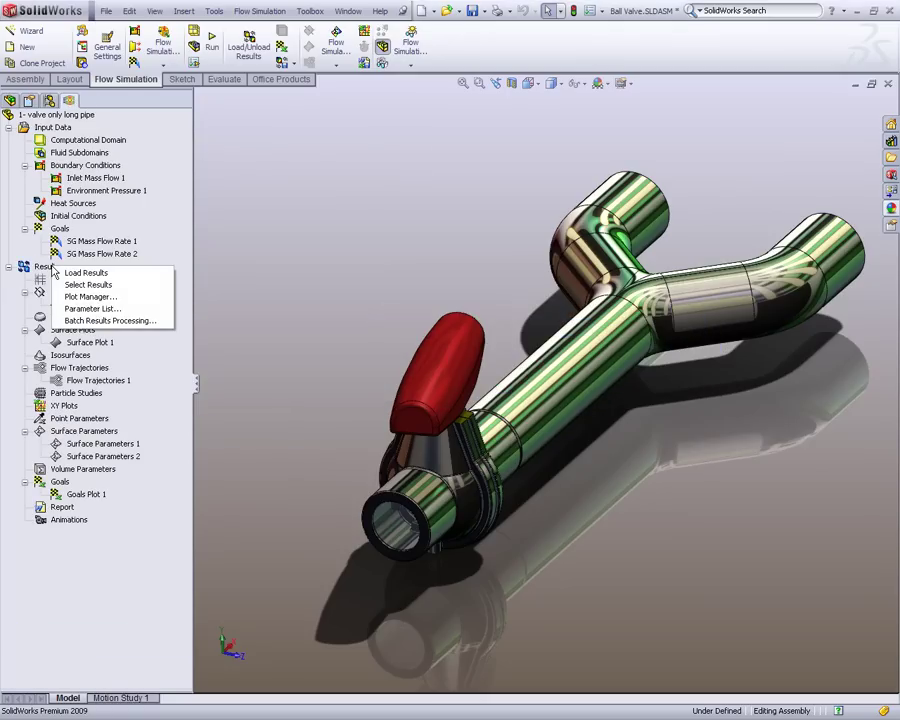
click(86, 273)
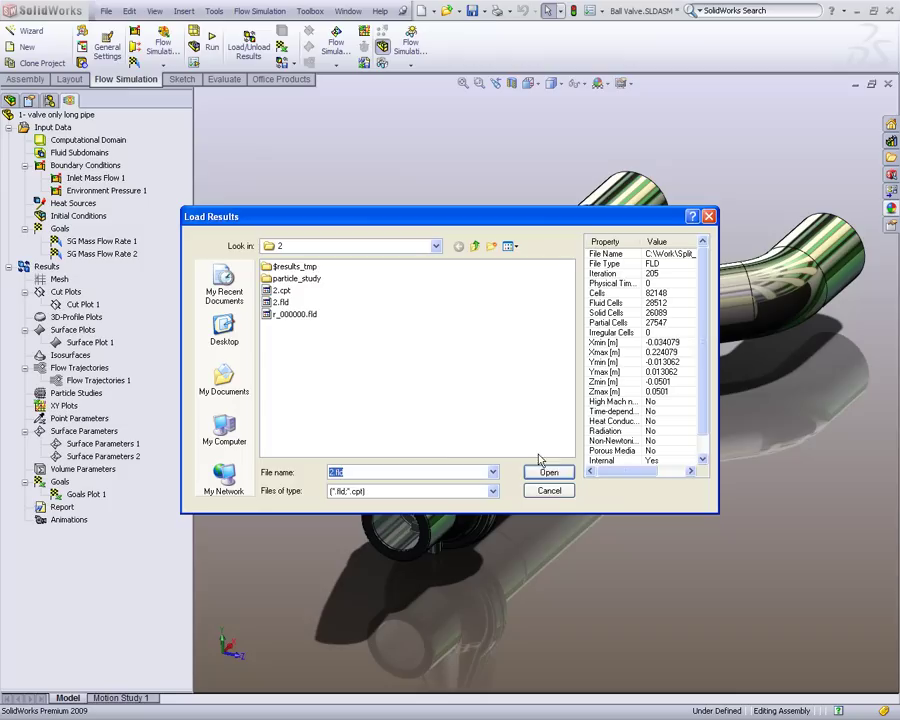
click(550, 472)
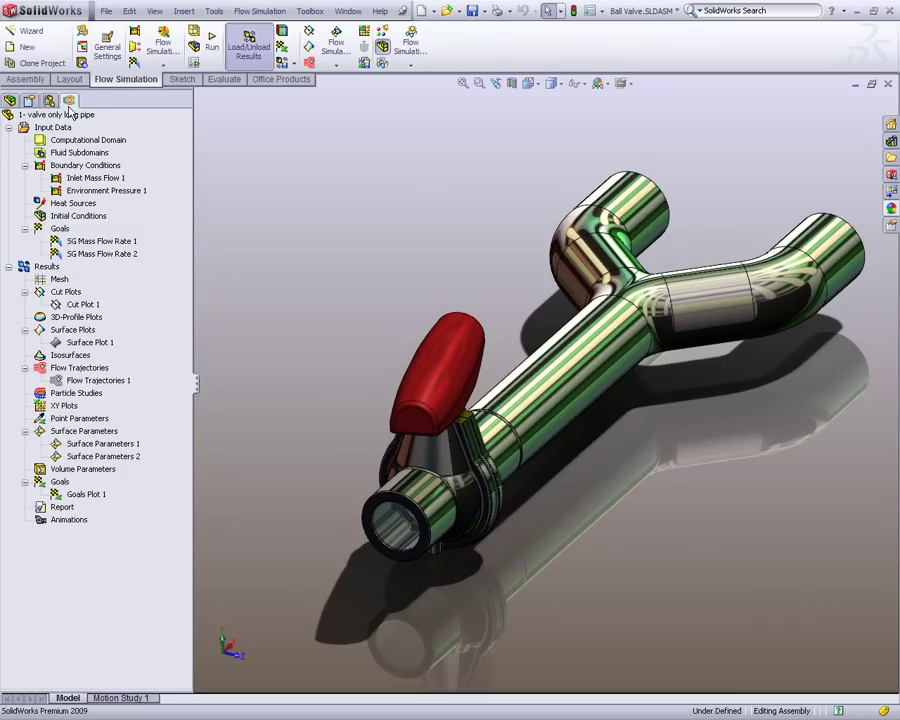
Step: Reactivate the '1- valve only' configuration and return to its analysis tree
click(68, 101)
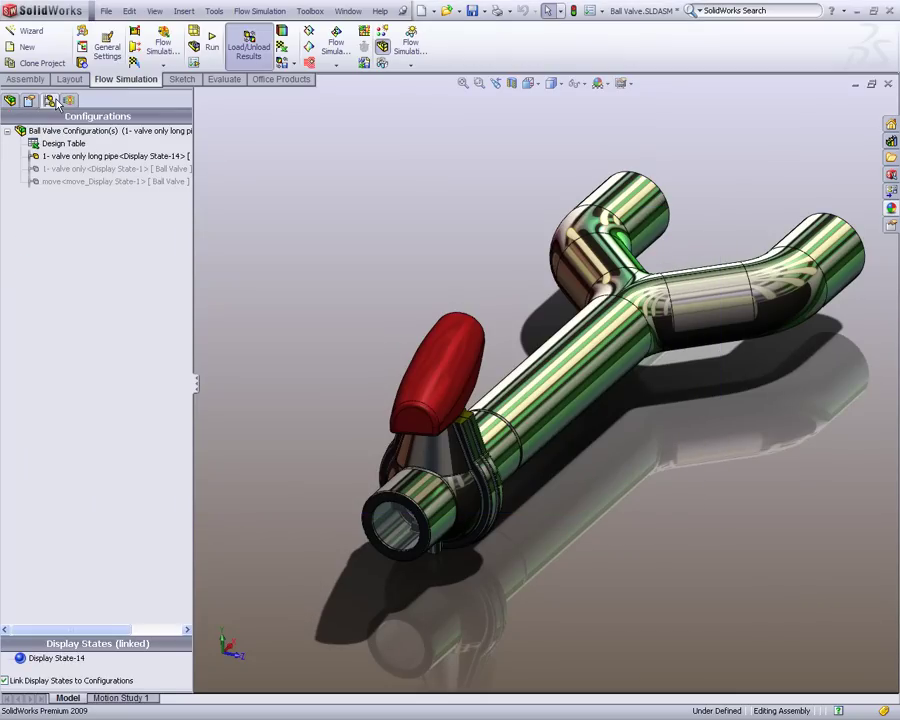
double_click(47, 170)
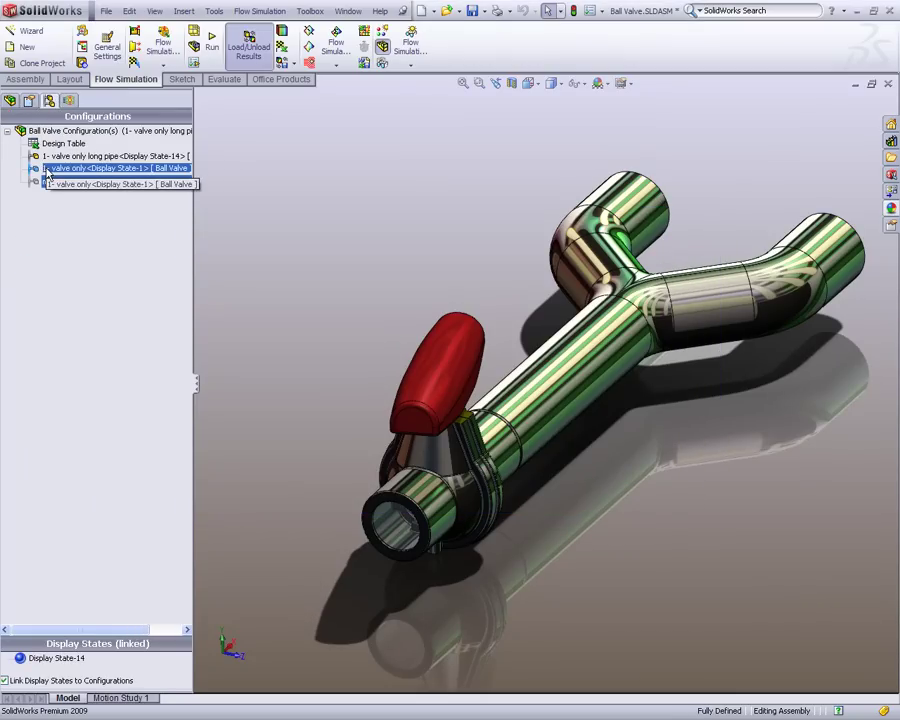
click(69, 101)
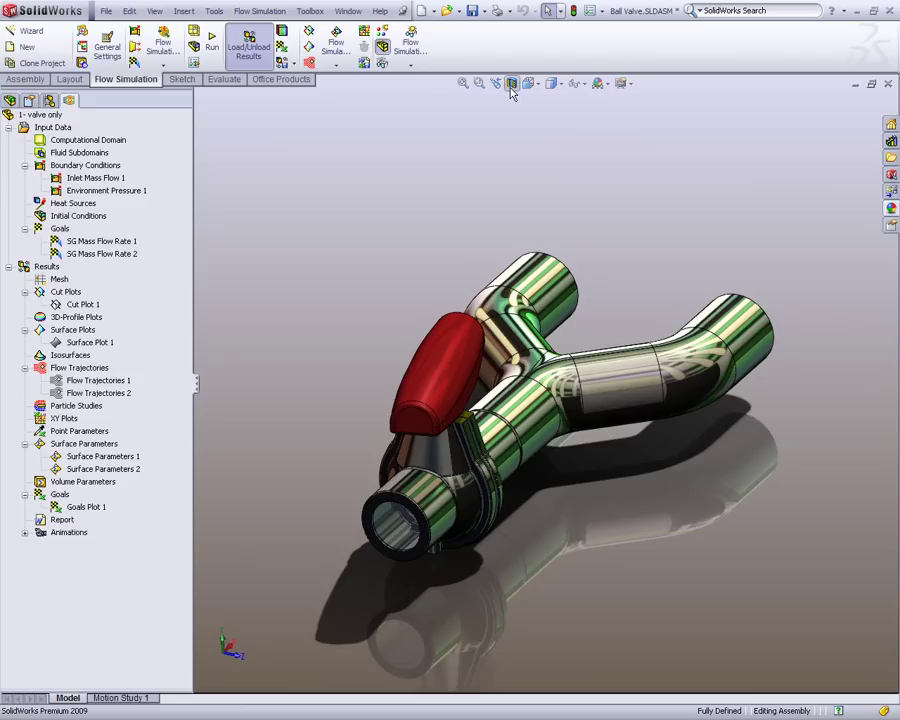
Step: Apply a section view along the Top plane to expose the Y-pipe valve's internal passages
click(511, 84)
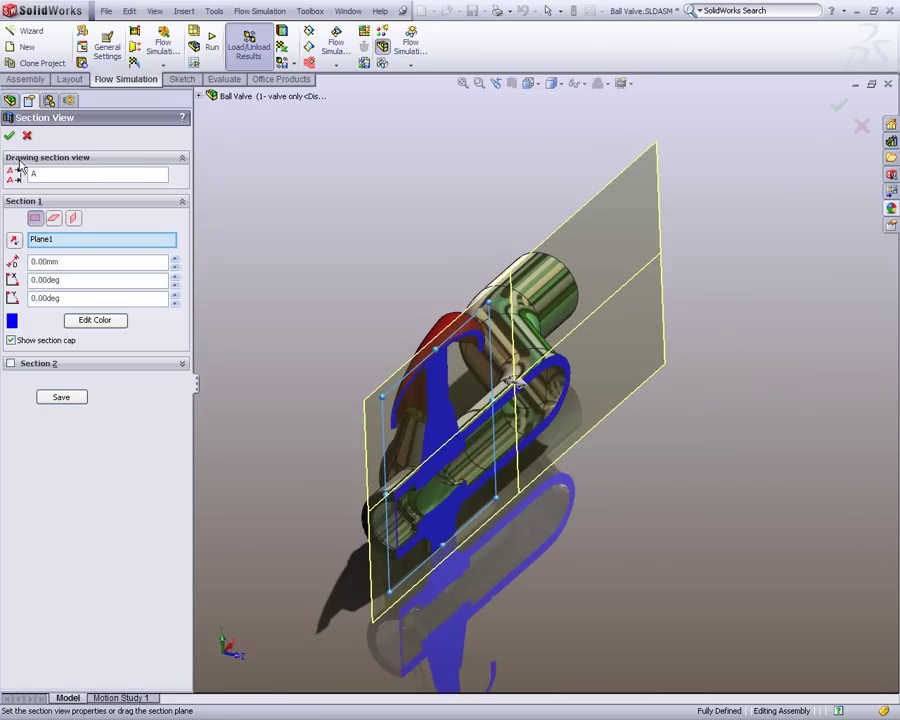
click(52, 217)
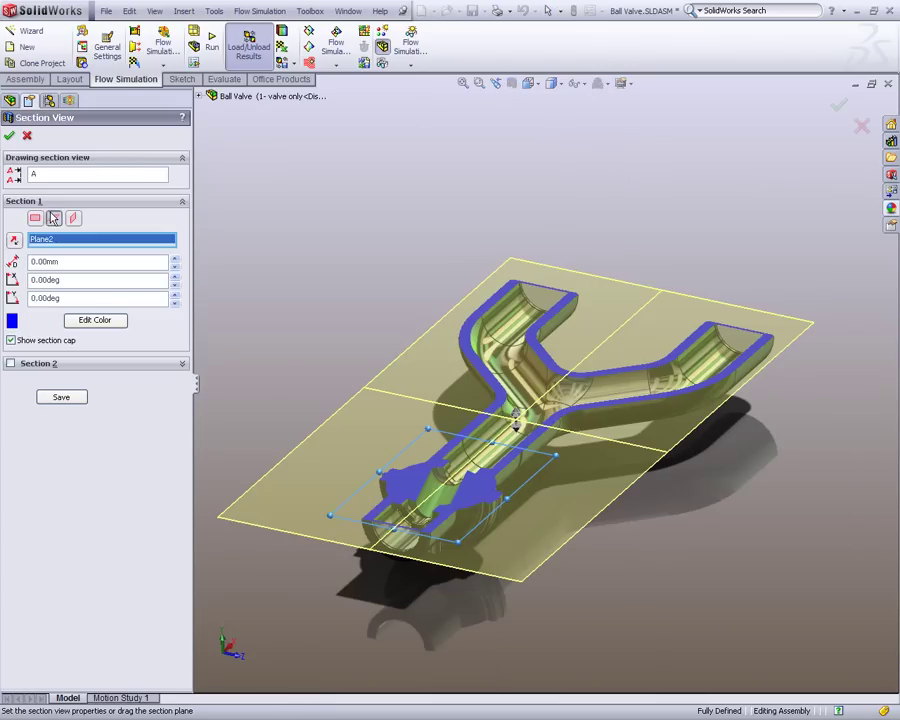
click(8, 137)
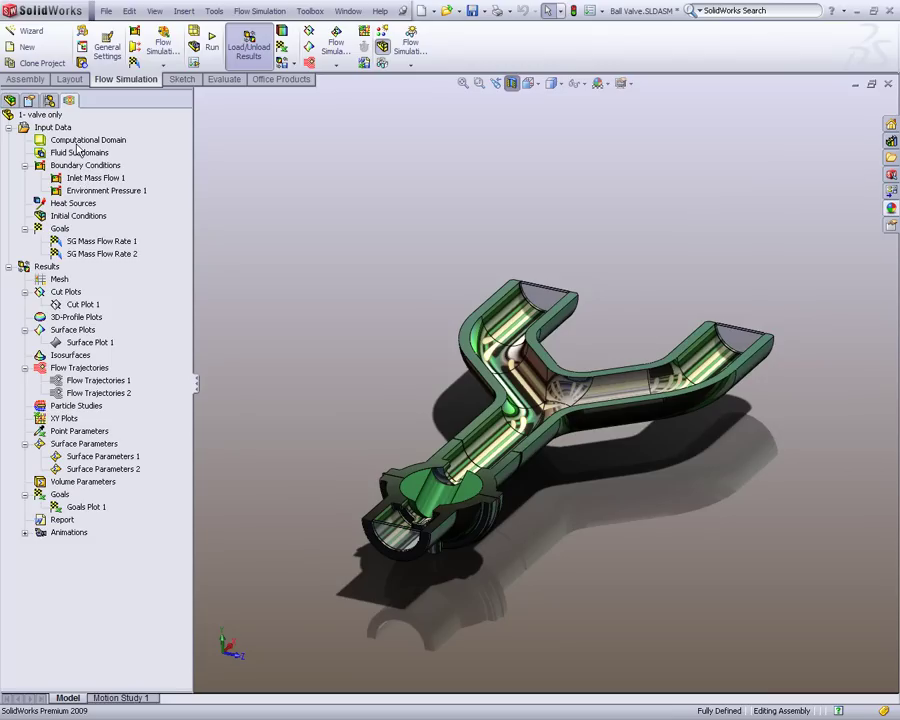
click(72, 179)
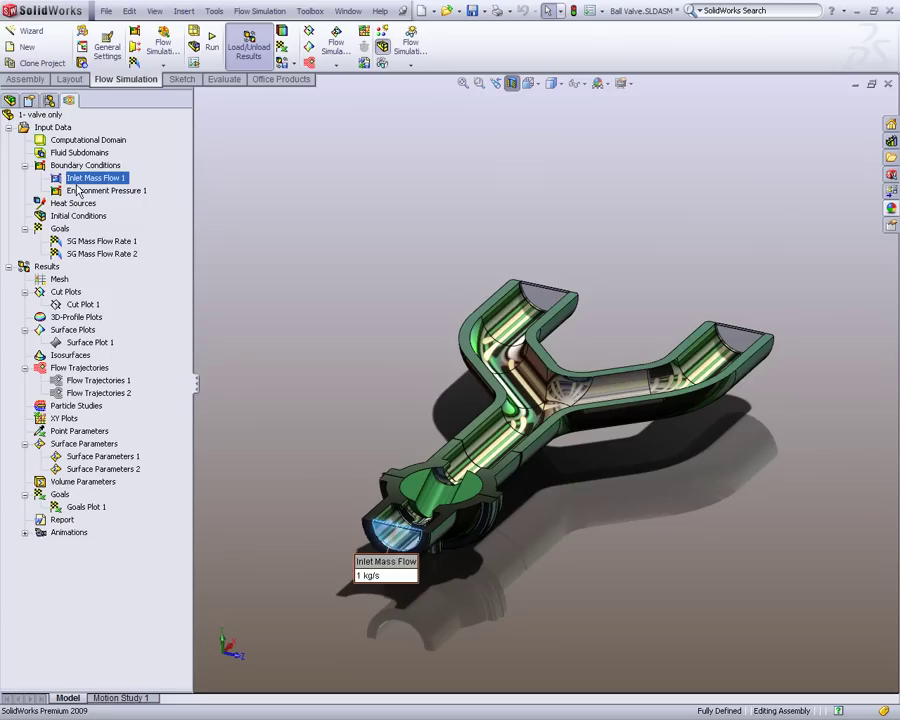
click(78, 191)
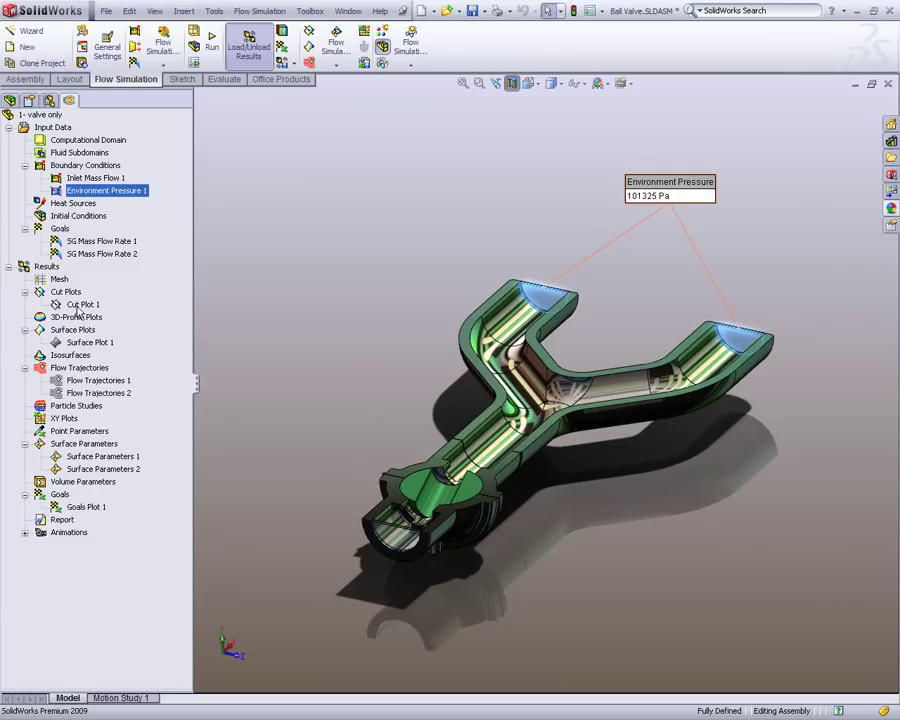
key(Escape)
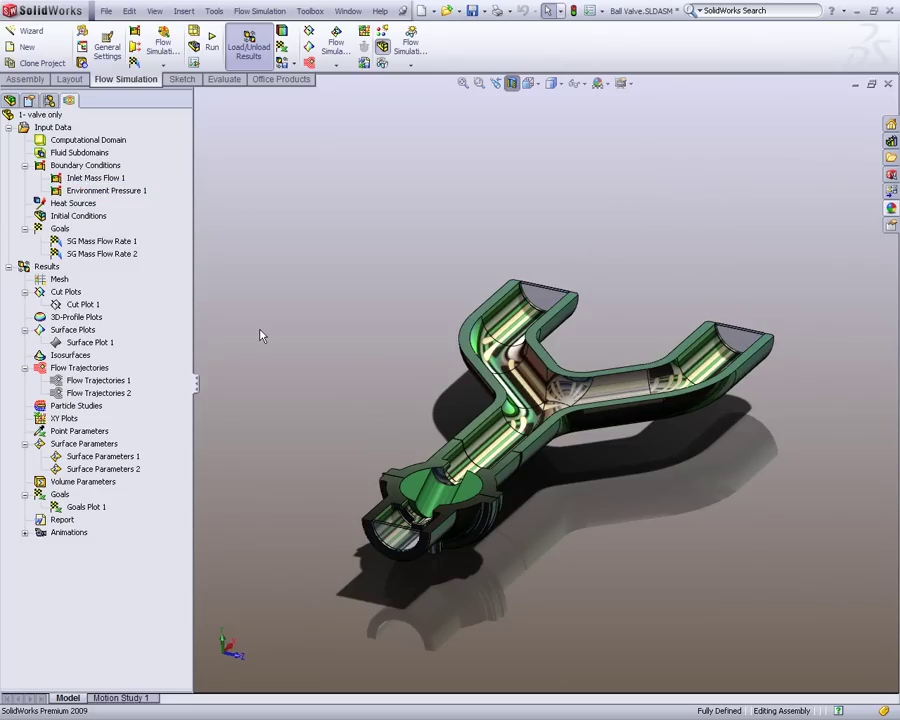
Step: Show Cut Plot 1's velocity vectors, peaking at 14.2514 m/s, and orbit and zoom to inspect the jet through the ball
right_click(97, 308)
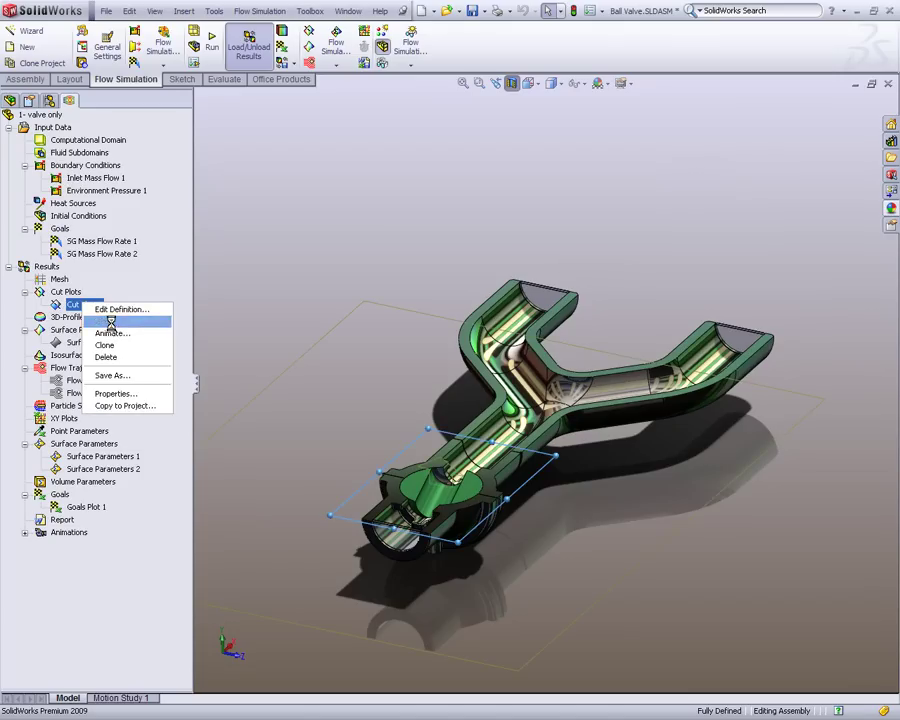
click(112, 322)
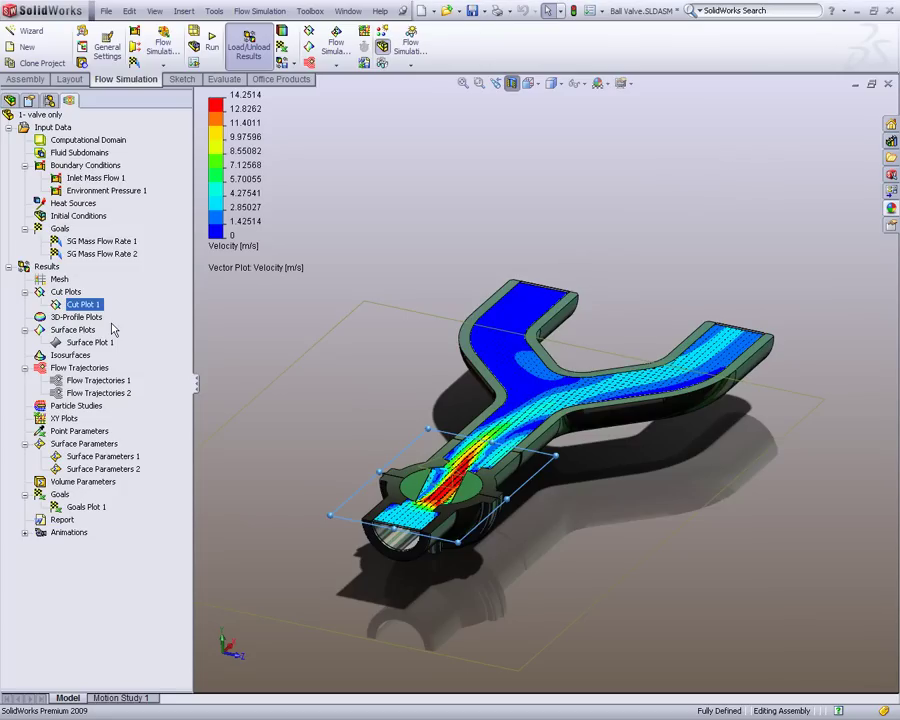
click(432, 246)
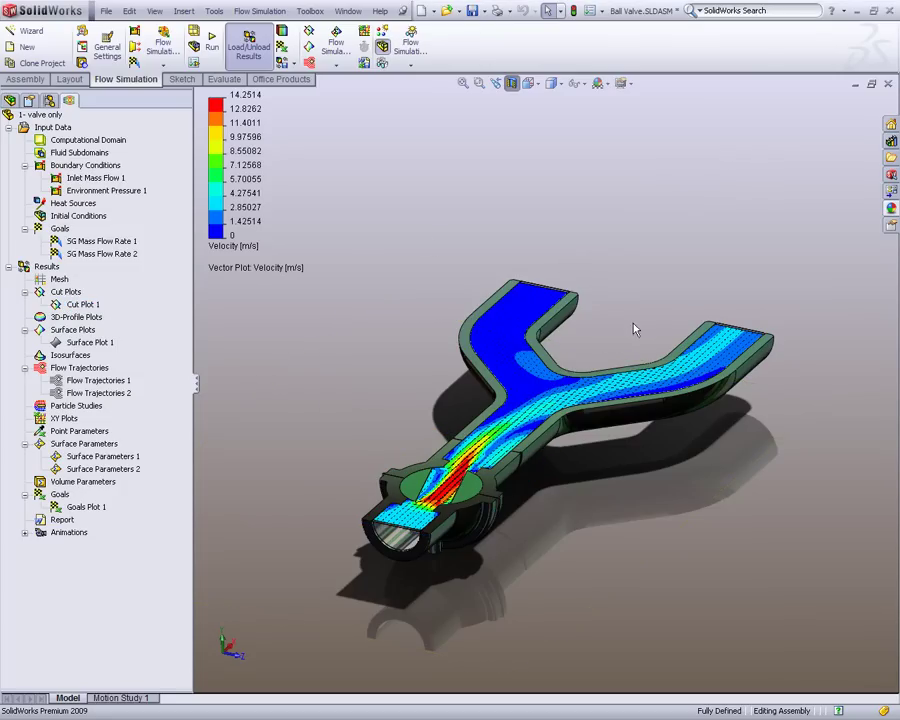
middle_drag(631, 325, 587, 540)
scroll(442, 368, down, 5)
scroll(310, 365, down, 3)
scroll(310, 365, down, 4)
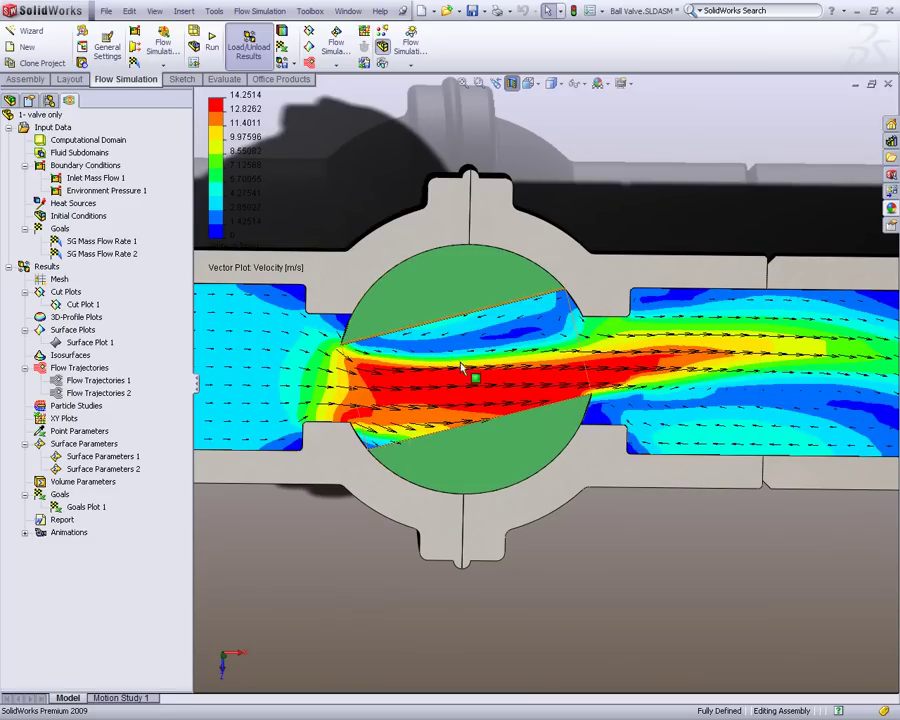
scroll(720, 380, up, 5)
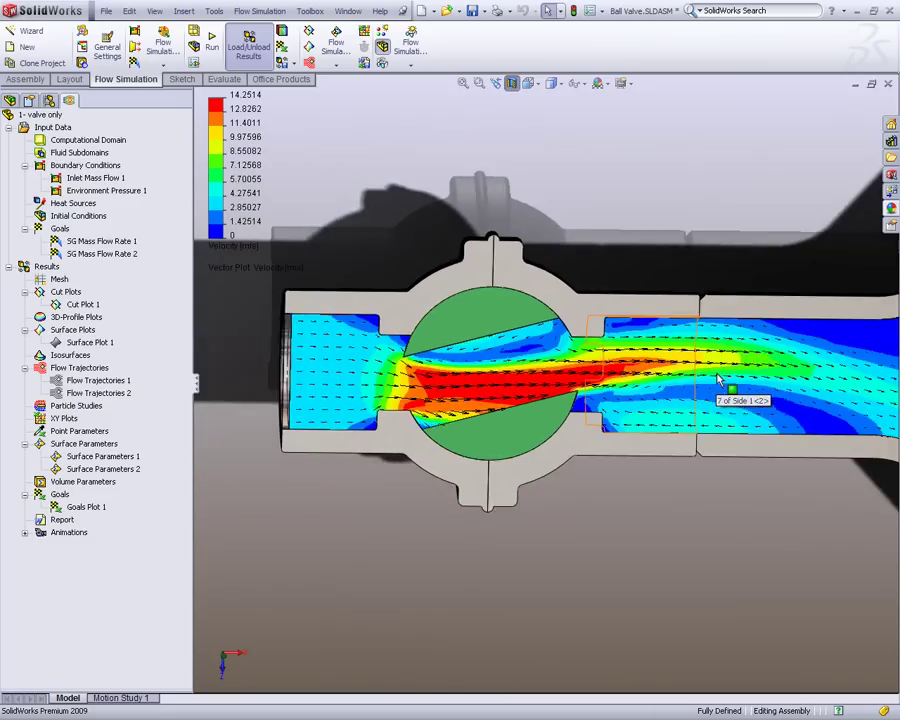
scroll(808, 381, up, 3)
scroll(601, 386, down, 4)
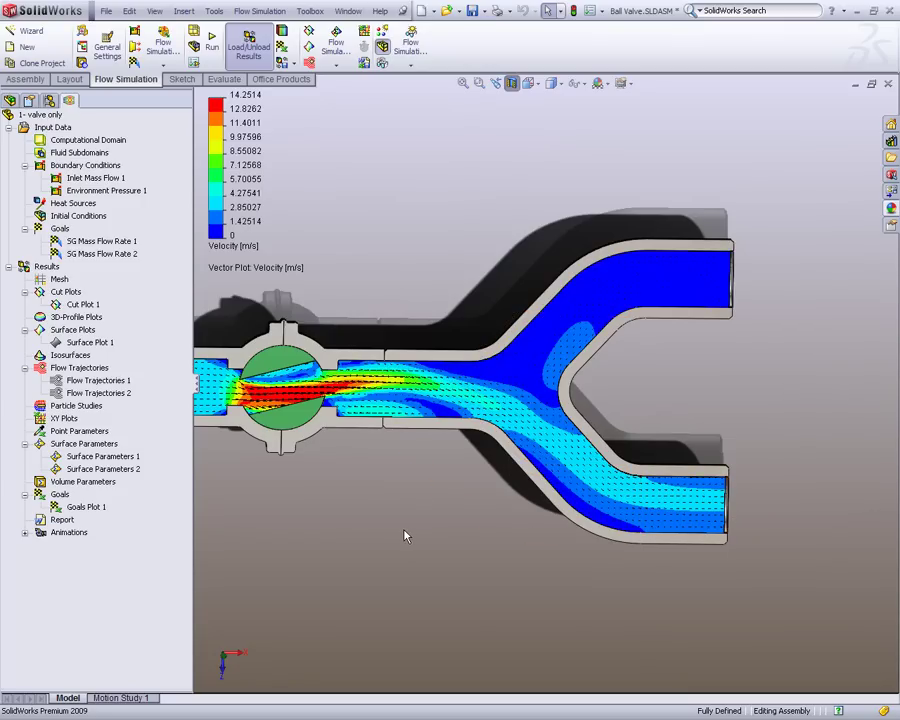
scroll(406, 535, up, 5)
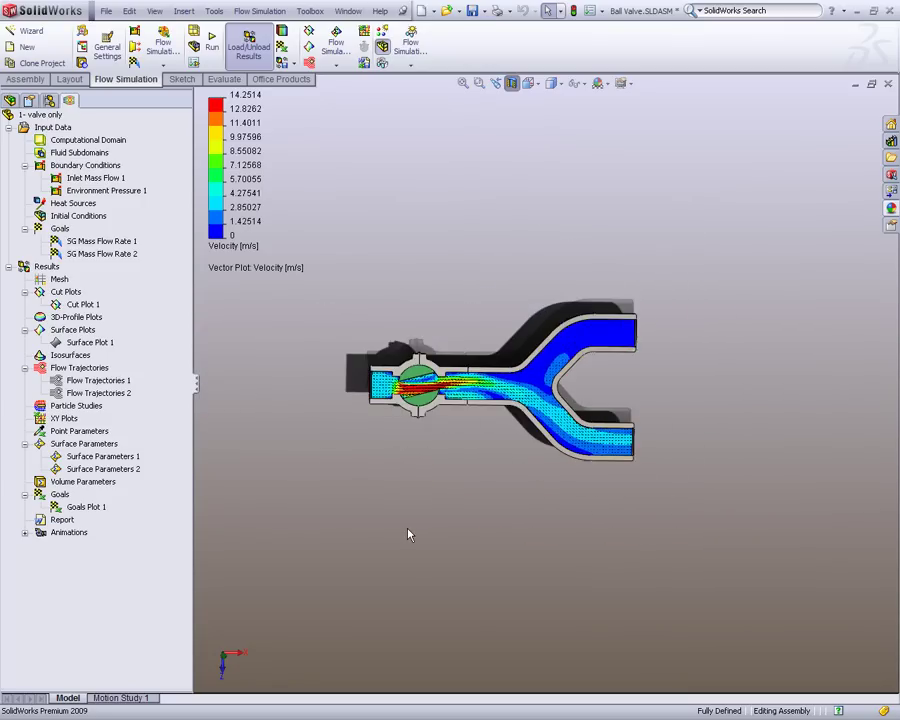
middle_drag(412, 532, 514, 338)
Step: Hide Cut Plot 1 and show Flow Trajectories 1, viewed from a more top-down angle
right_click(83, 305)
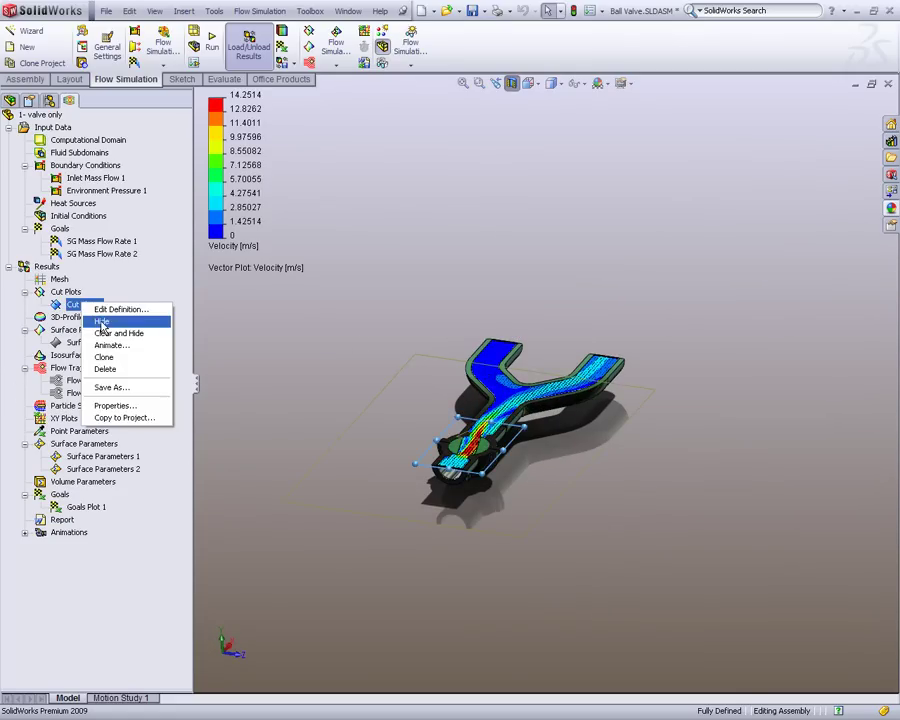
click(110, 318)
key(f)
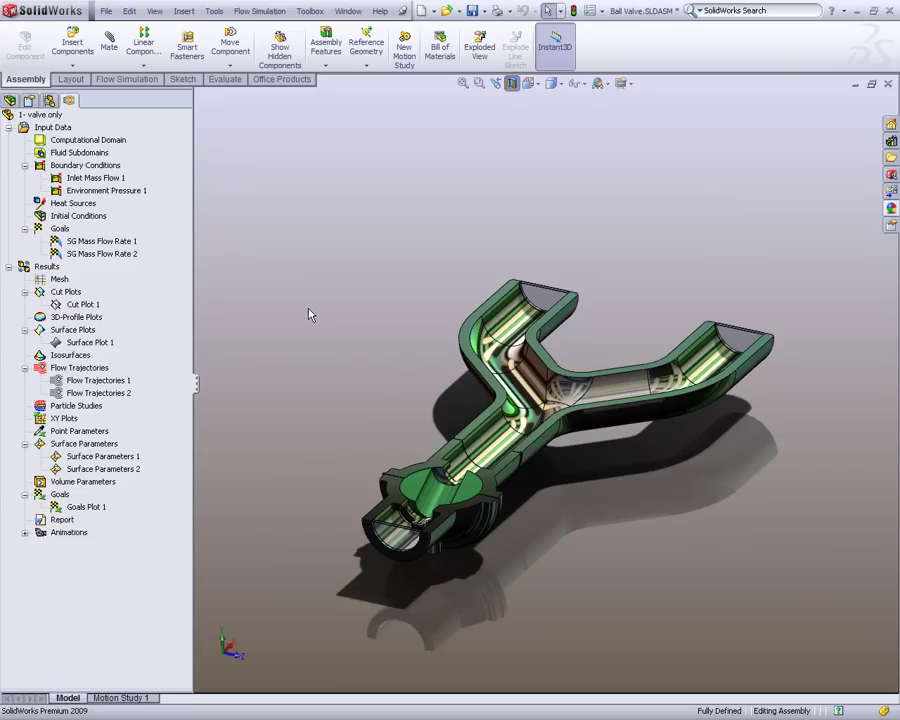
right_click(104, 383)
click(133, 400)
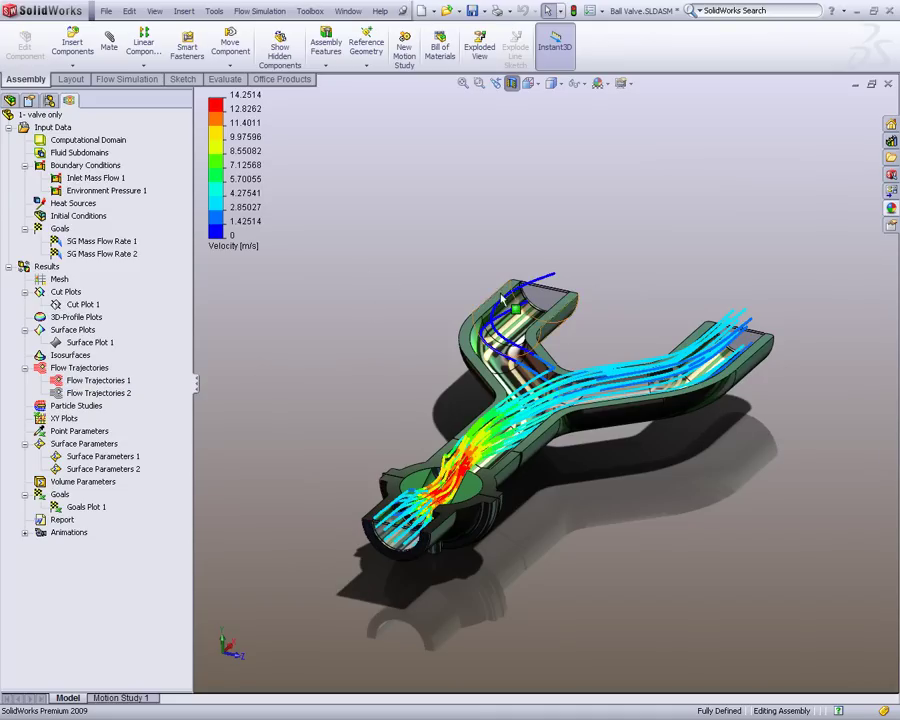
middle_drag(387, 358, 617, 372)
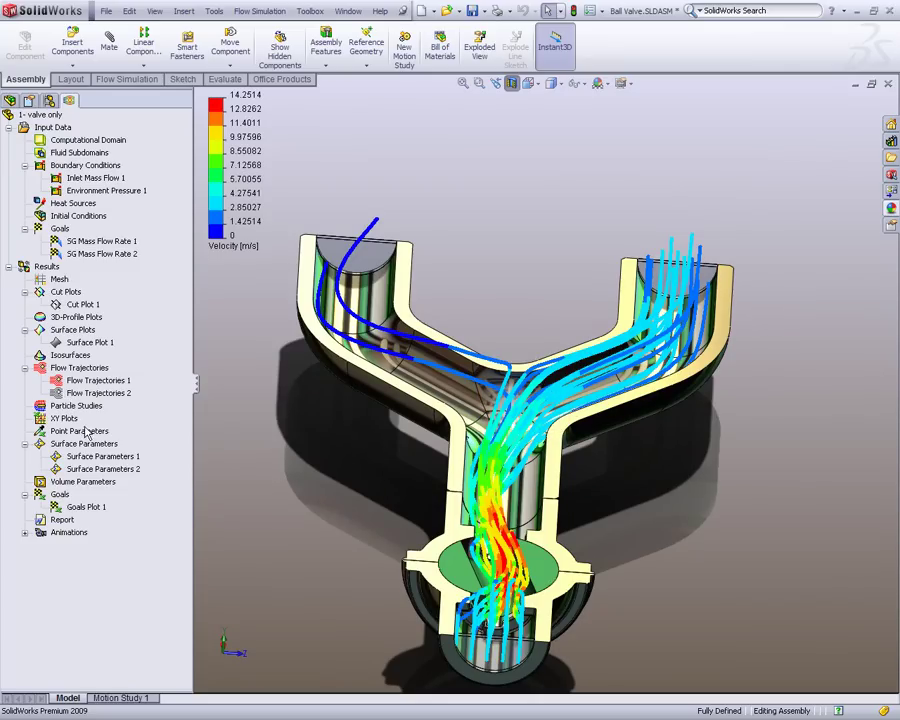
click(96, 381)
right_click(100, 381)
click(122, 420)
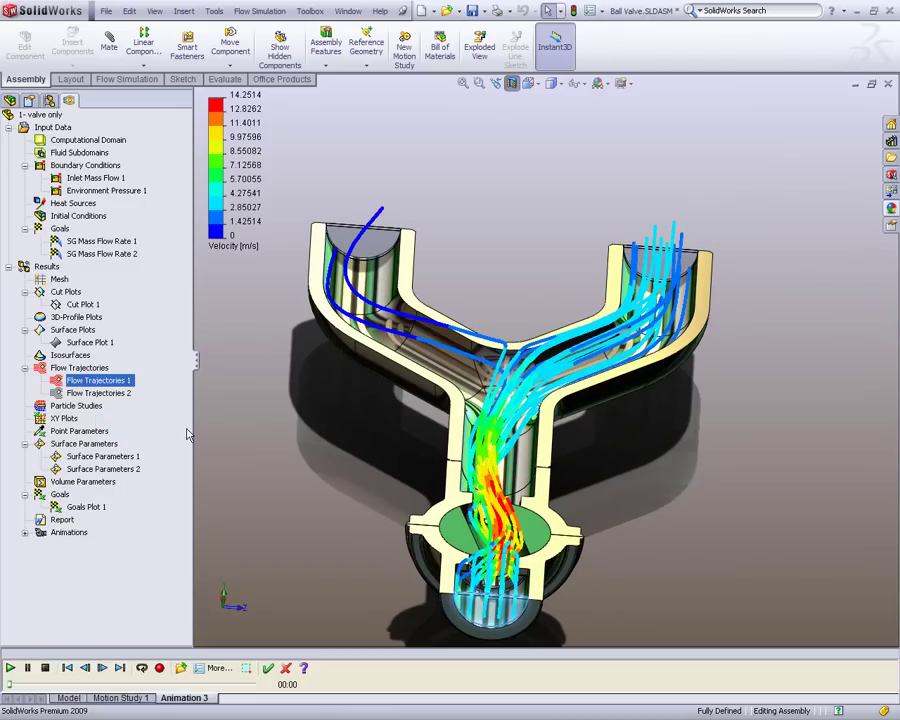
click(11, 668)
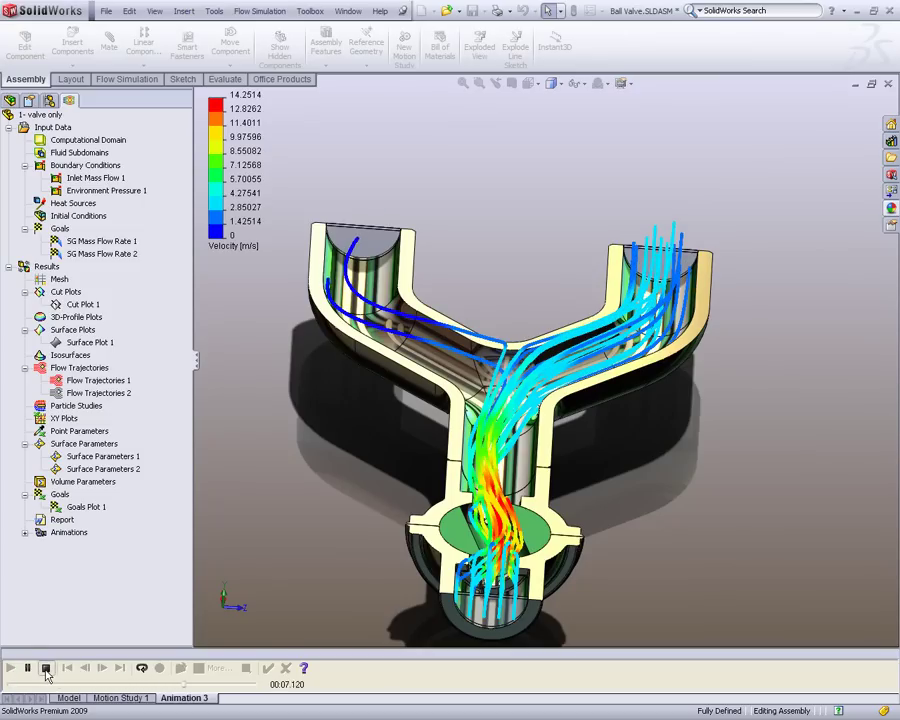
click(45, 669)
click(285, 668)
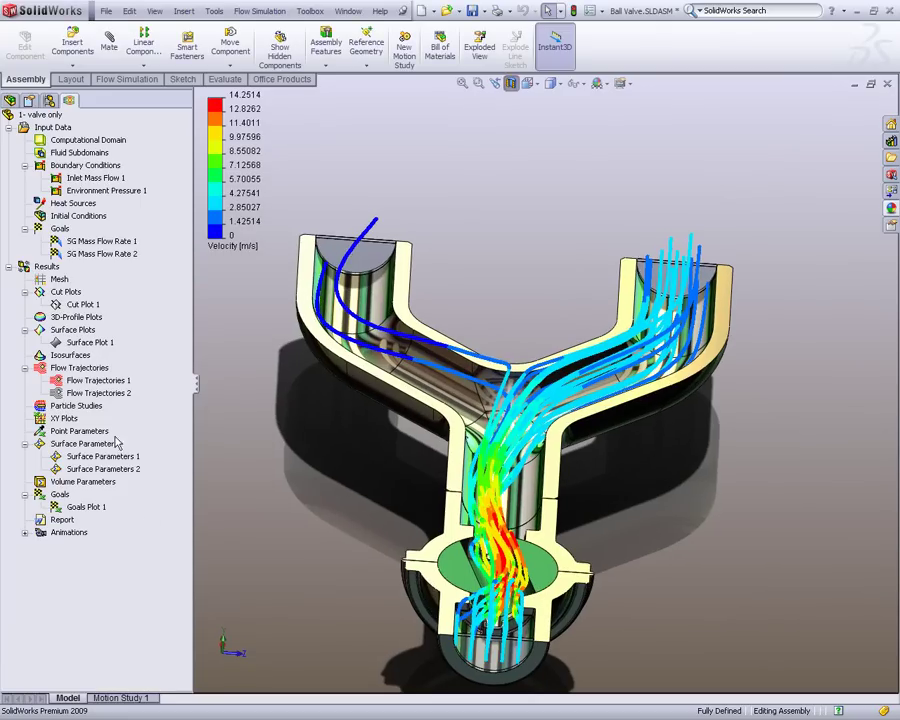
Step: Edit Flow Trajectories 1 to draw 40 trajectories as lines with arrows
right_click(90, 385)
click(100, 394)
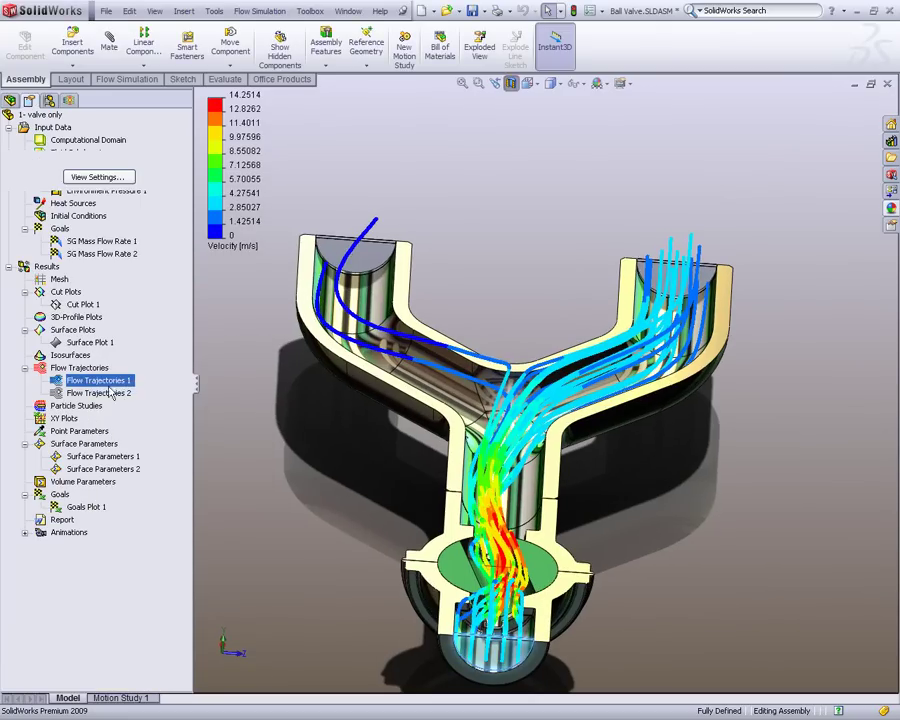
click(66, 346)
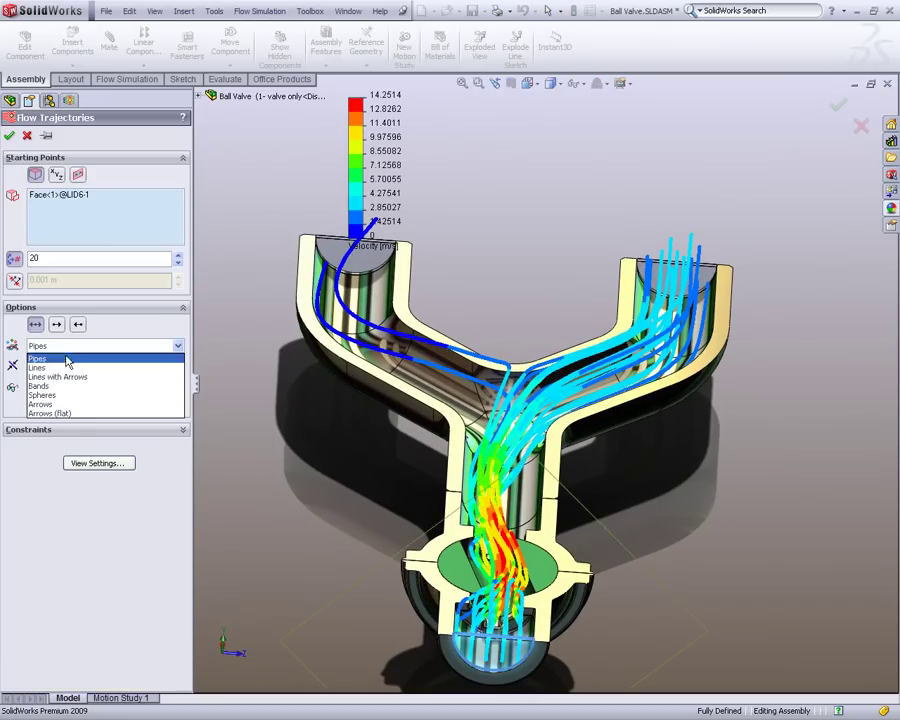
click(45, 377)
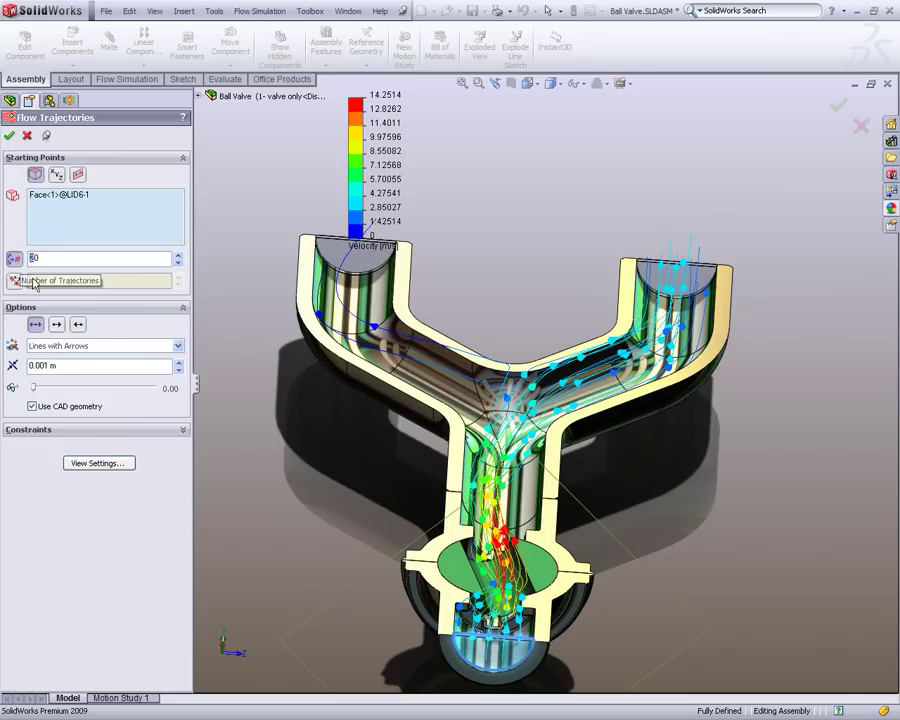
text(40)
click(9, 135)
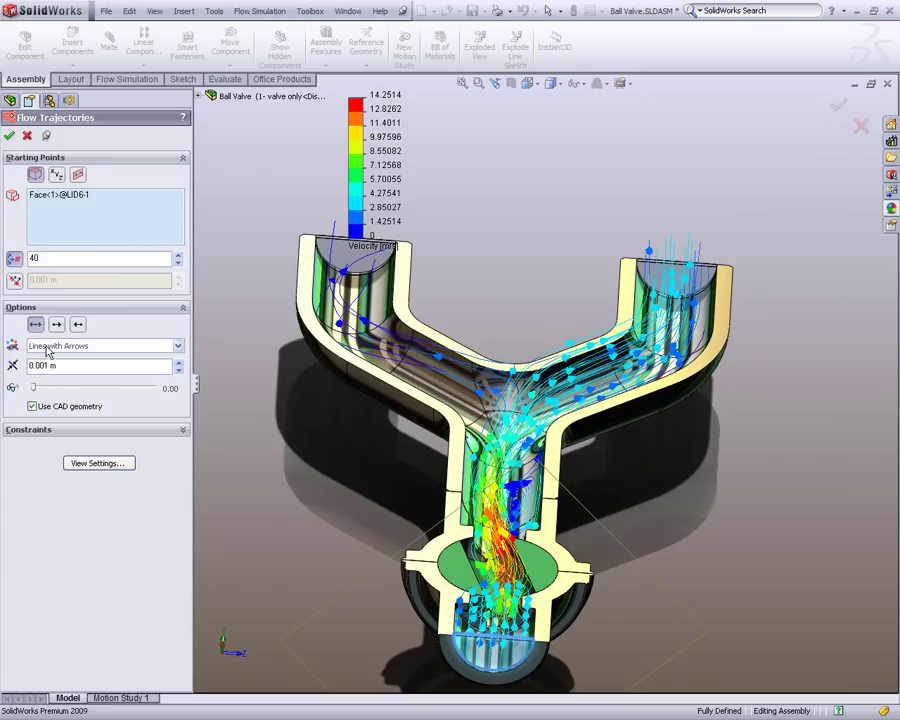
Step: Try a spheres display and colour the trajectories by pressure in the view settings
click(45, 346)
click(57, 397)
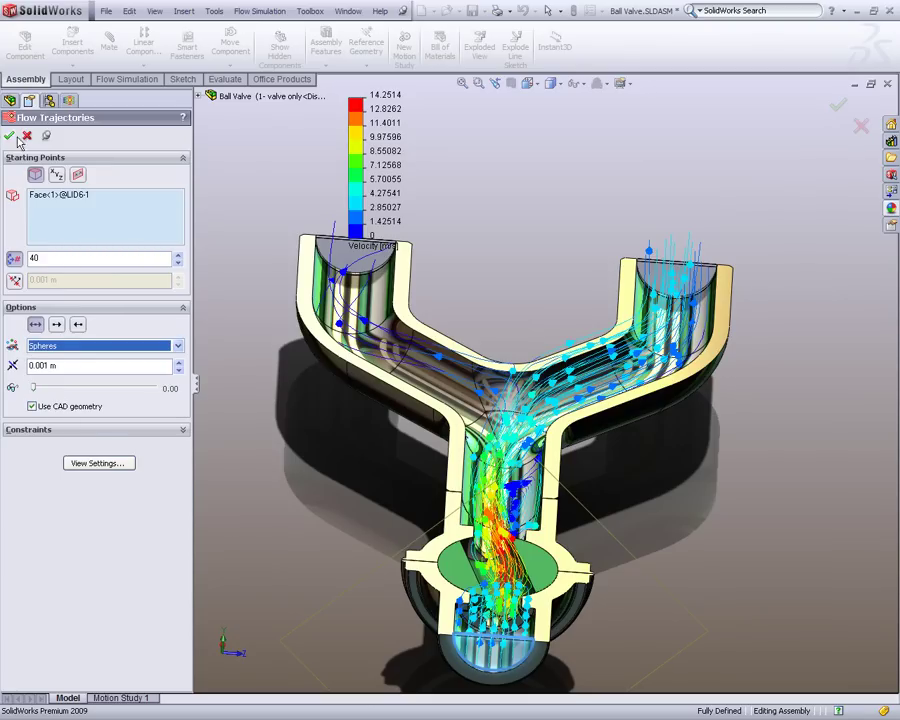
middle_drag(381, 283, 360, 175)
drag(360, 175, 261, 213)
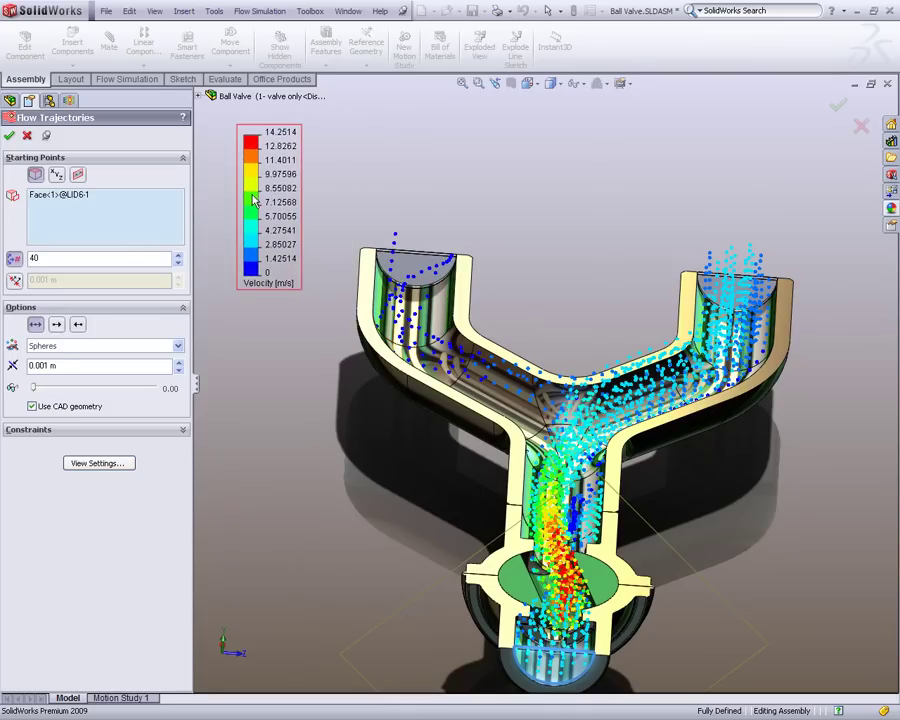
click(108, 463)
click(489, 325)
click(468, 337)
click(633, 320)
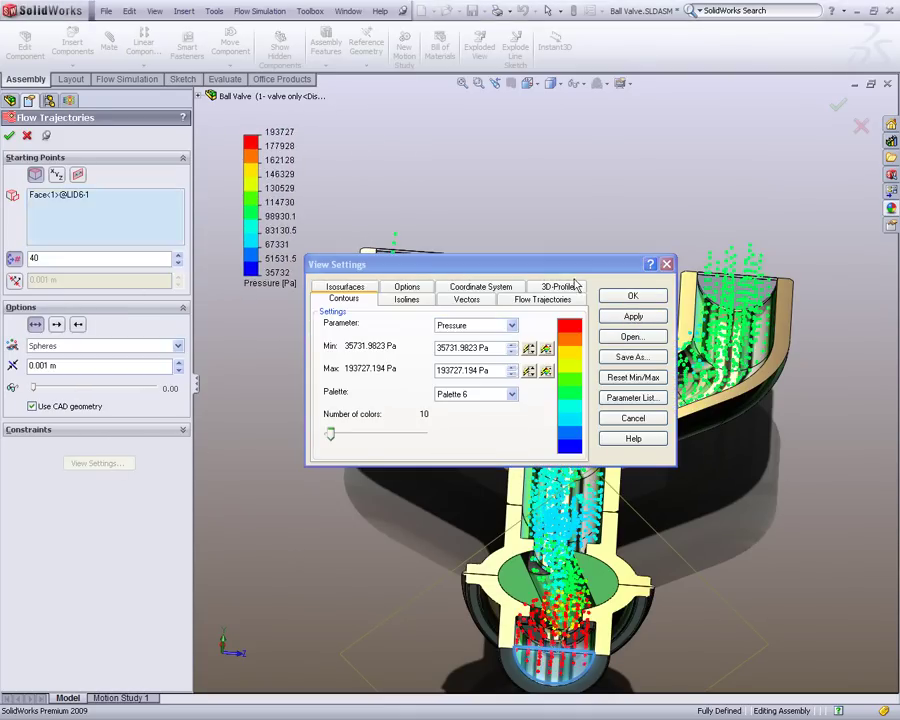
drag(565, 267, 342, 340)
Step: Restore velocity colouring and the lines-with-arrows style, then confirm the trajectory definition
click(255, 396)
click(249, 436)
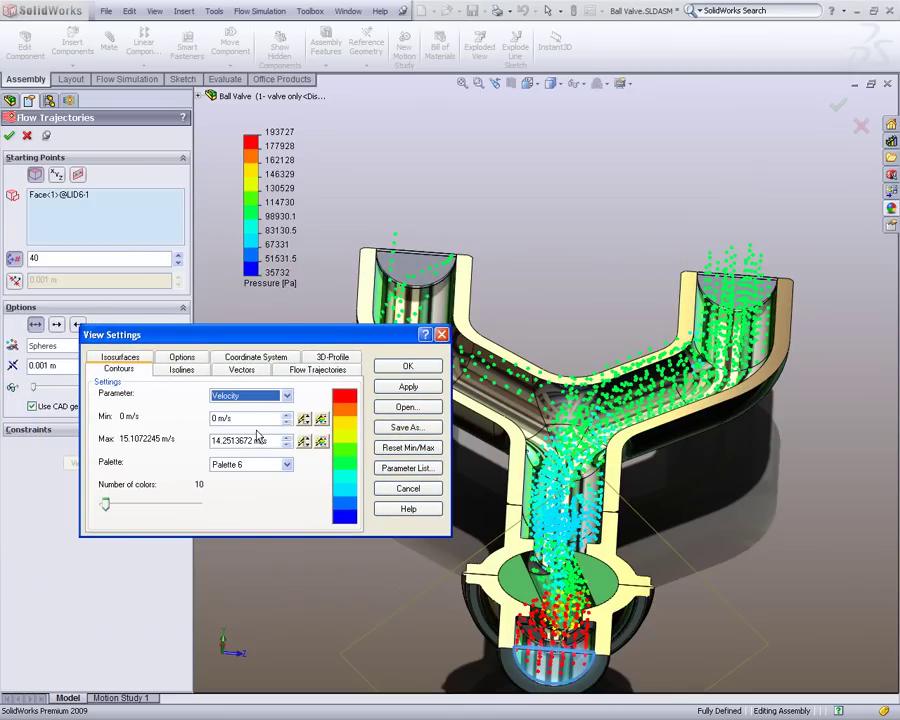
click(408, 366)
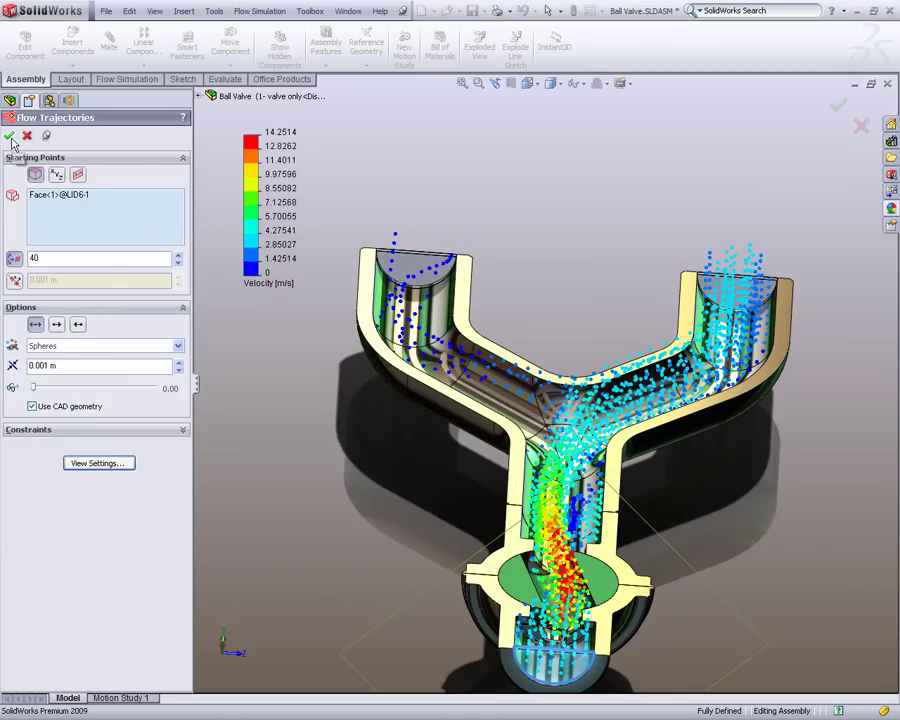
click(84, 346)
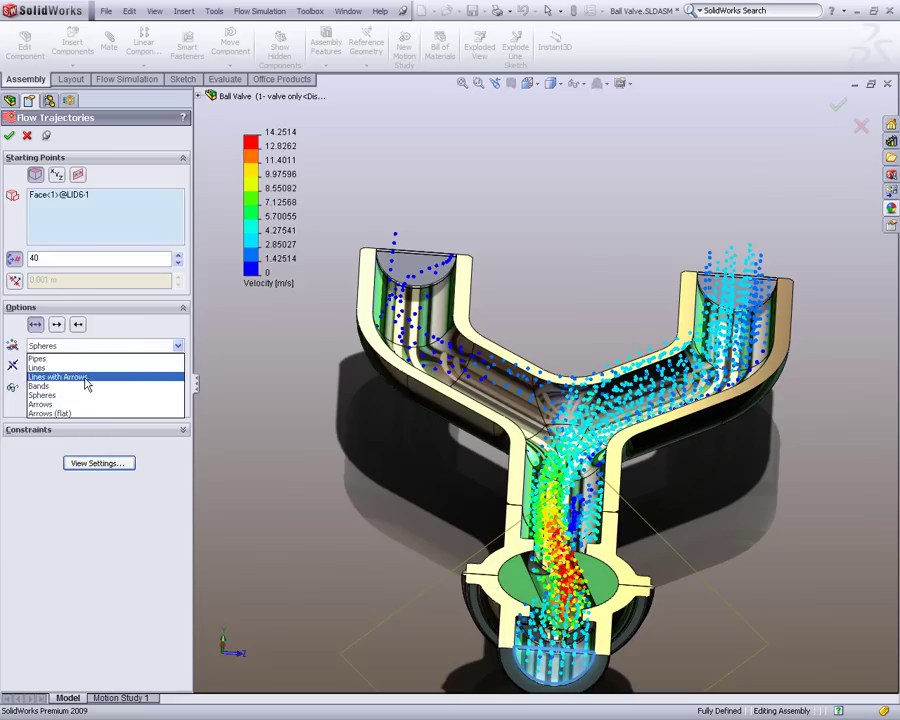
click(84, 376)
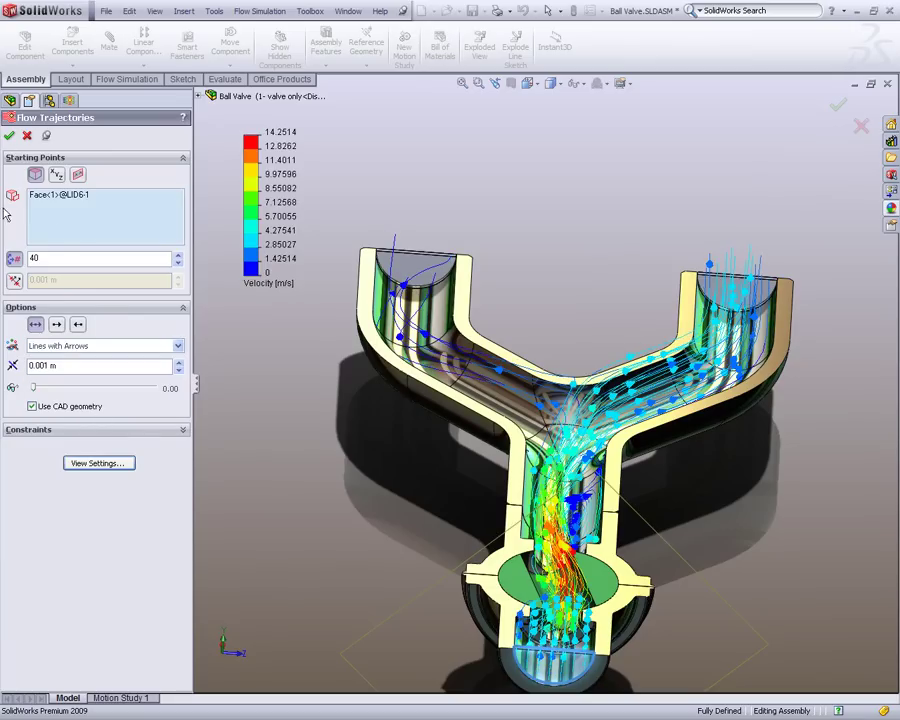
click(27, 136)
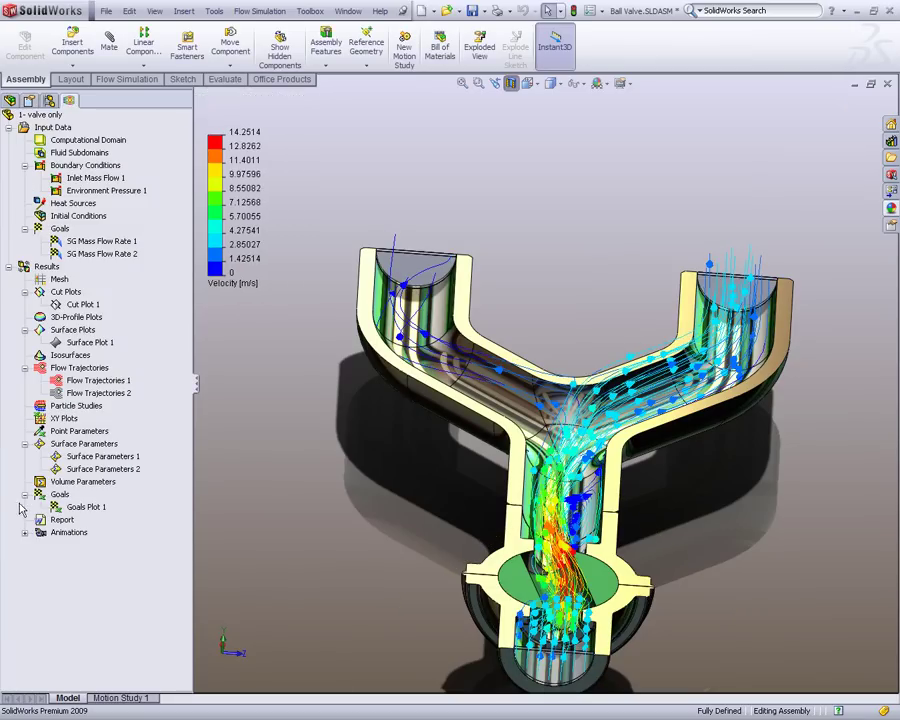
right_click(92, 380)
click(118, 427)
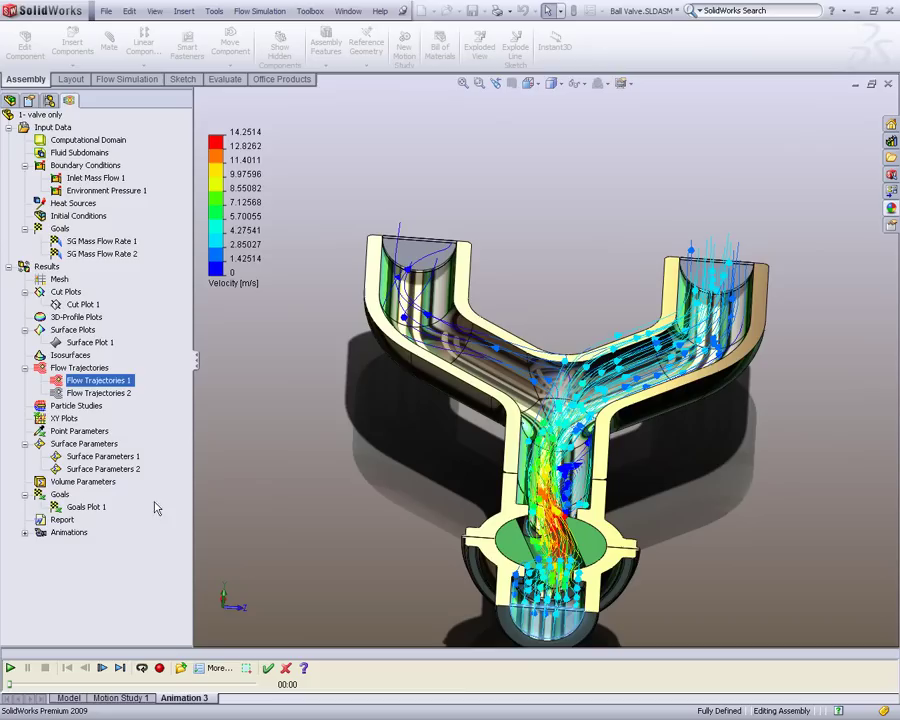
click(11, 669)
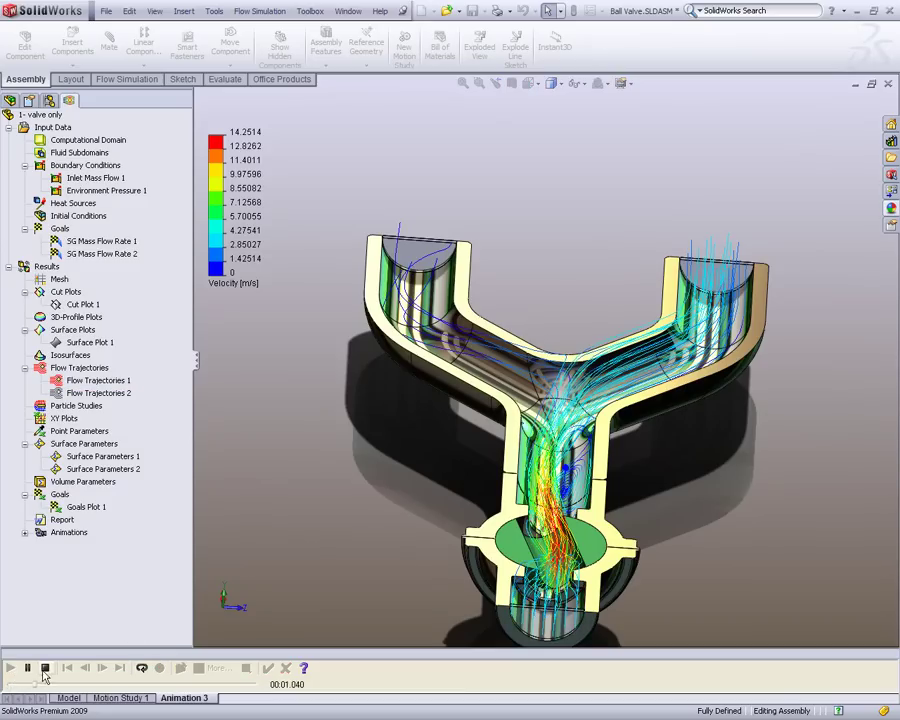
click(46, 669)
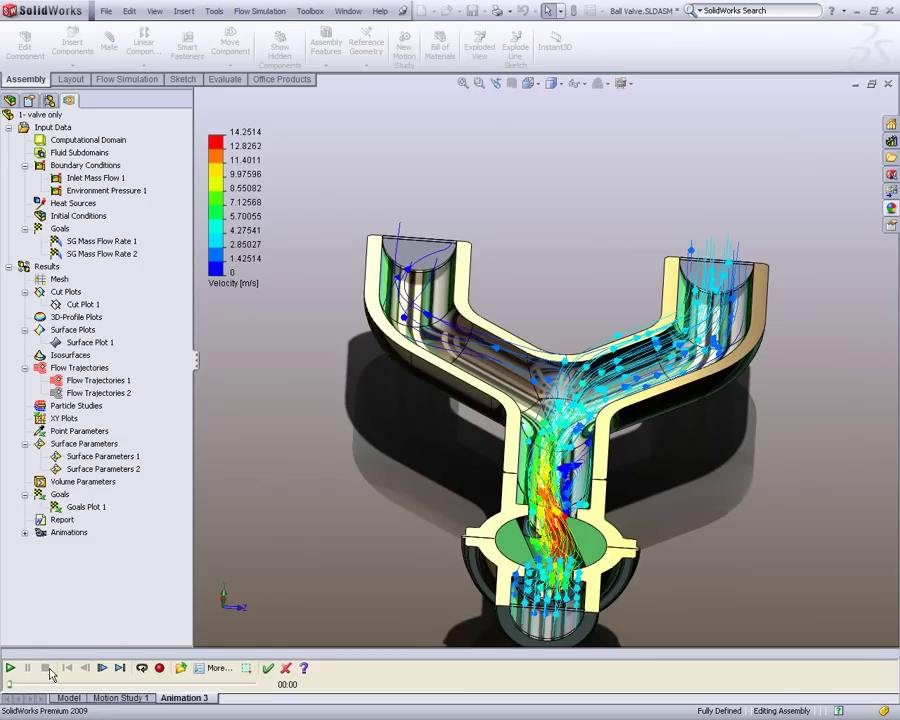
click(10, 669)
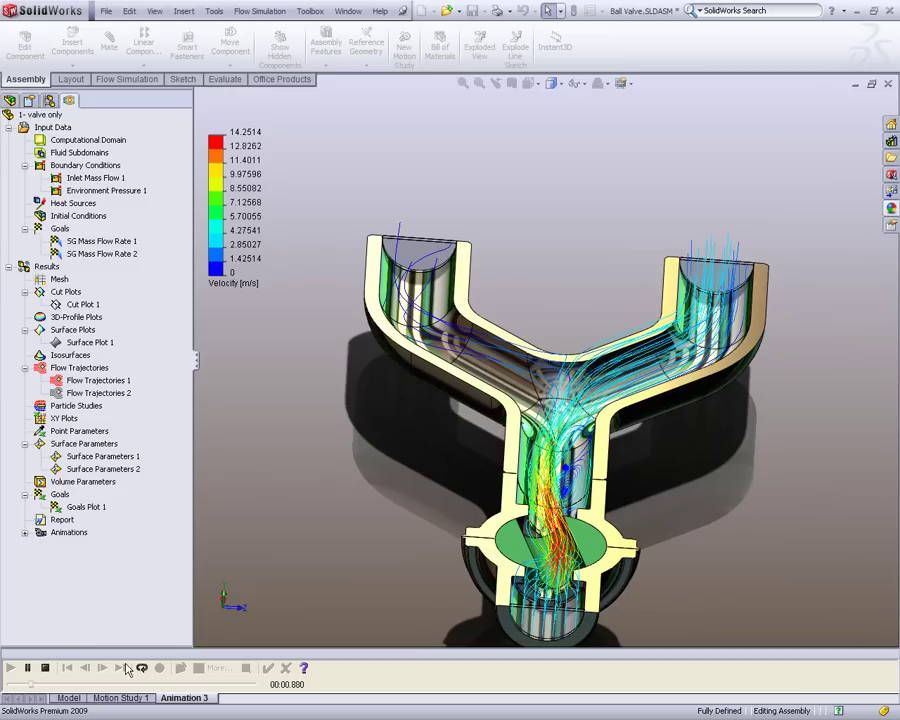
click(45, 669)
click(285, 668)
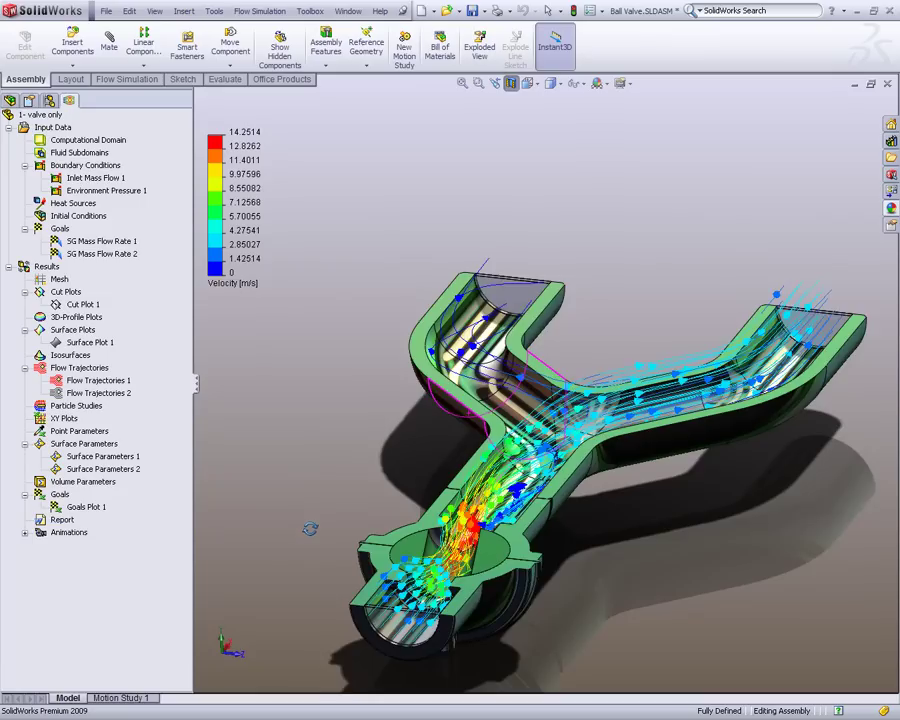
Step: Evaluate Surface Parameters 1's integral values, giving a mass flow of -0.119032 kg/s
click(103, 456)
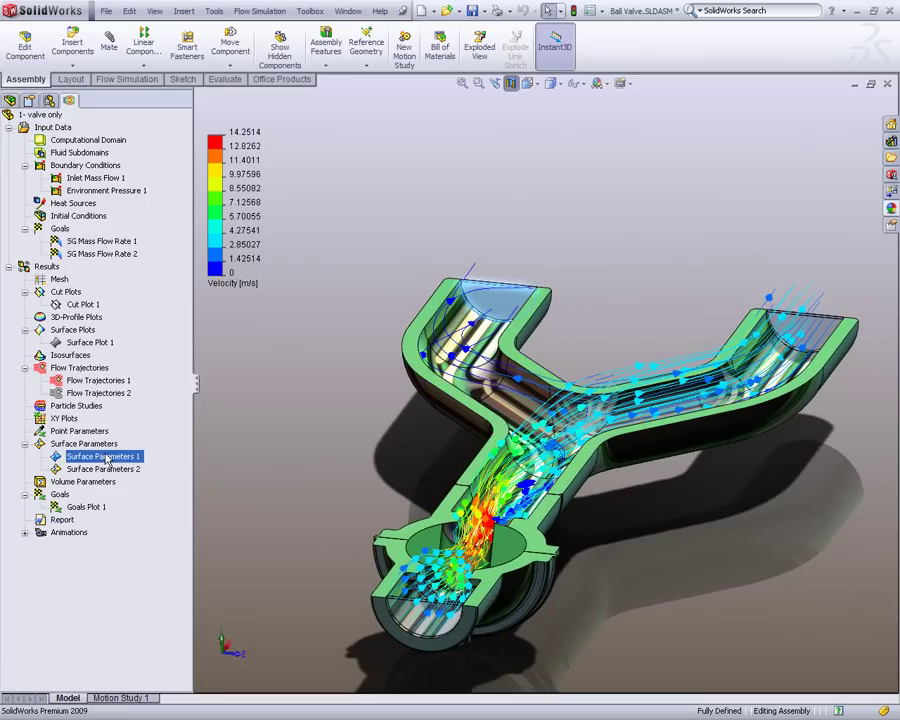
click(105, 469)
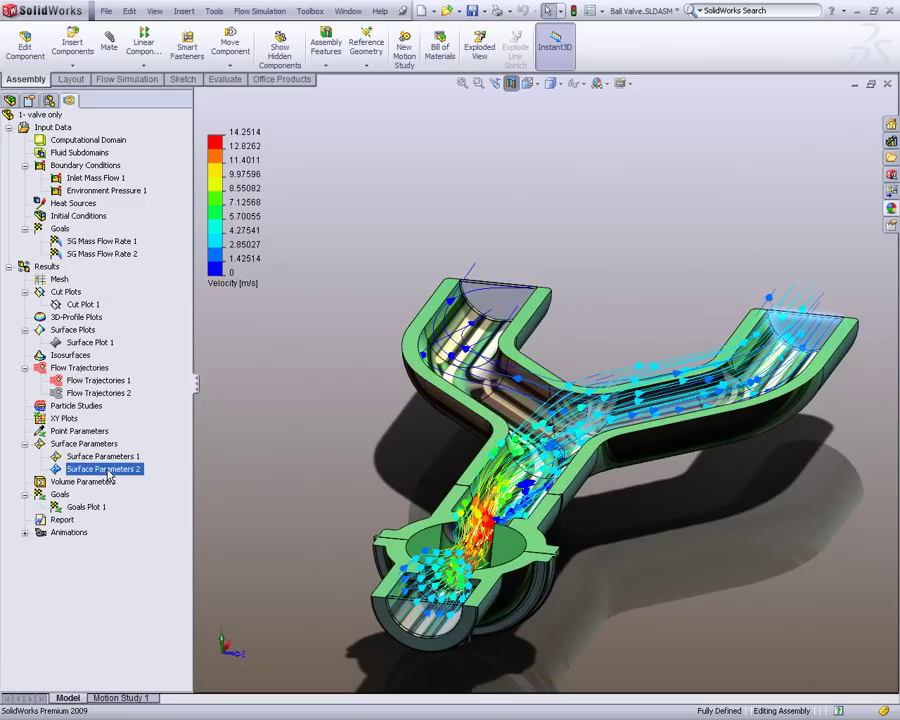
click(103, 456)
right_click(103, 456)
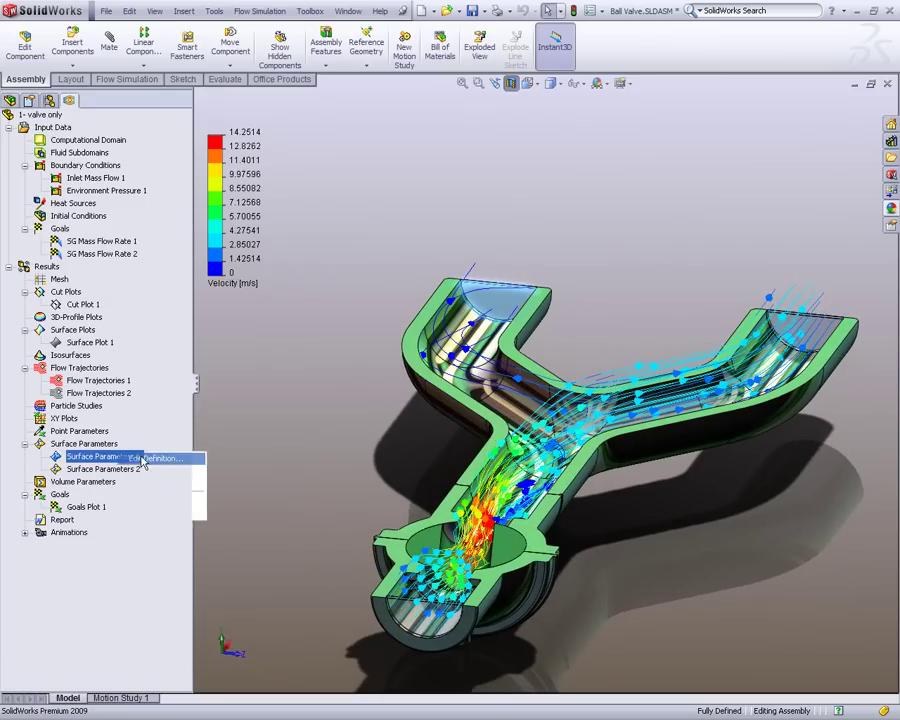
click(210, 457)
drag(457, 272, 483, 384)
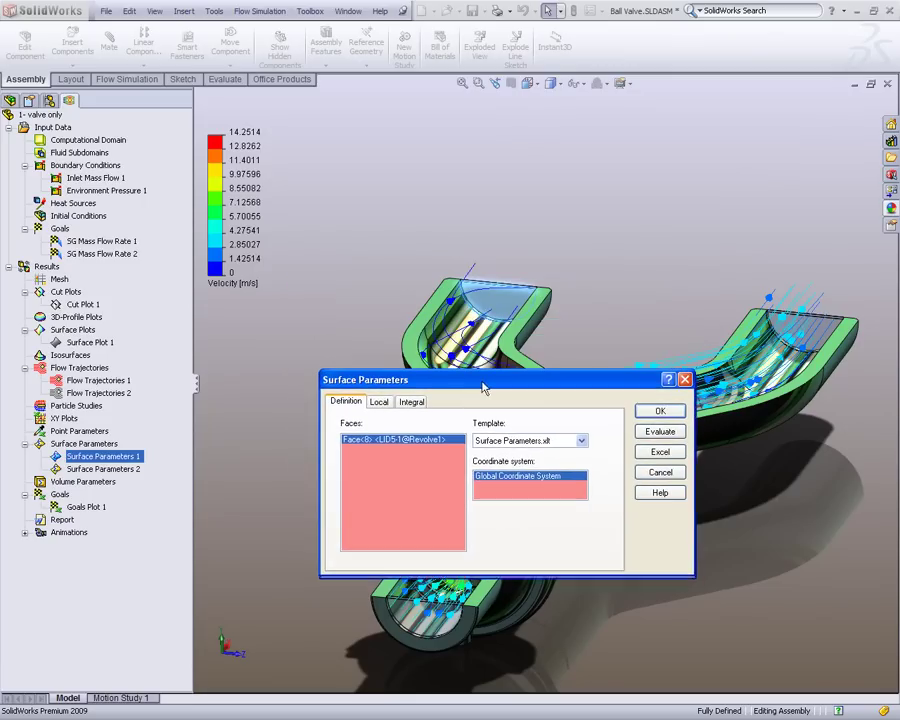
click(411, 401)
click(660, 432)
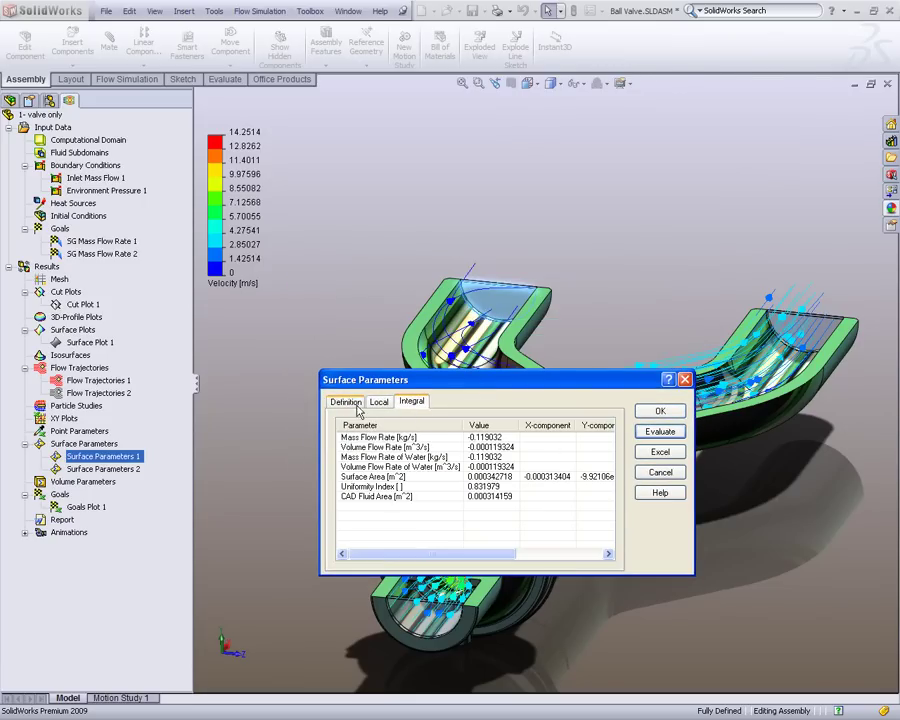
click(660, 472)
Step: Evaluate Surface Parameters 2's integral values, giving a mass flow of -0.880967 kg/s
right_click(100, 470)
click(120, 481)
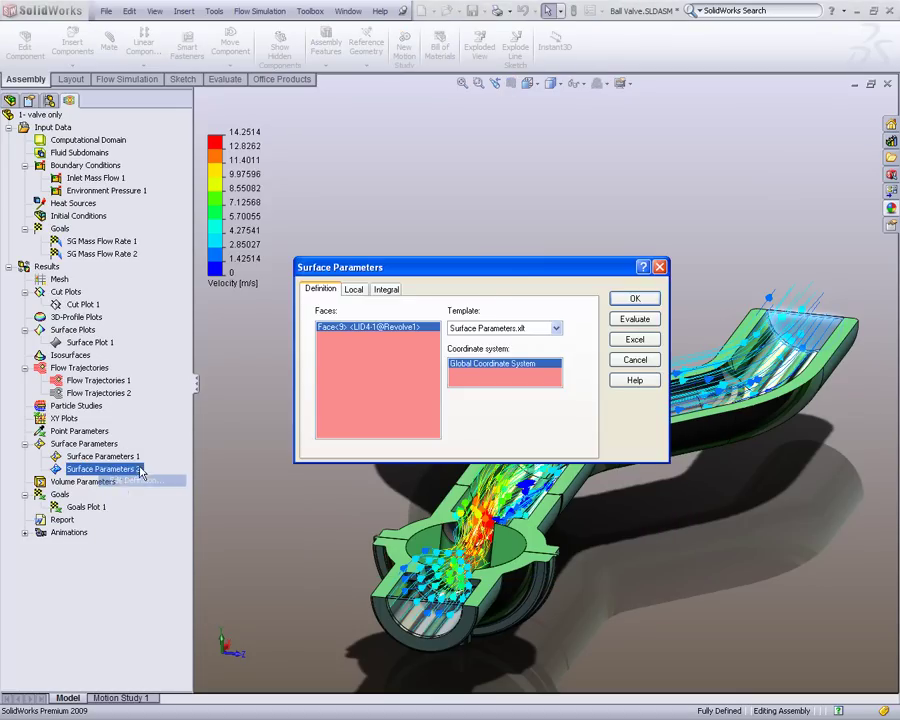
click(386, 289)
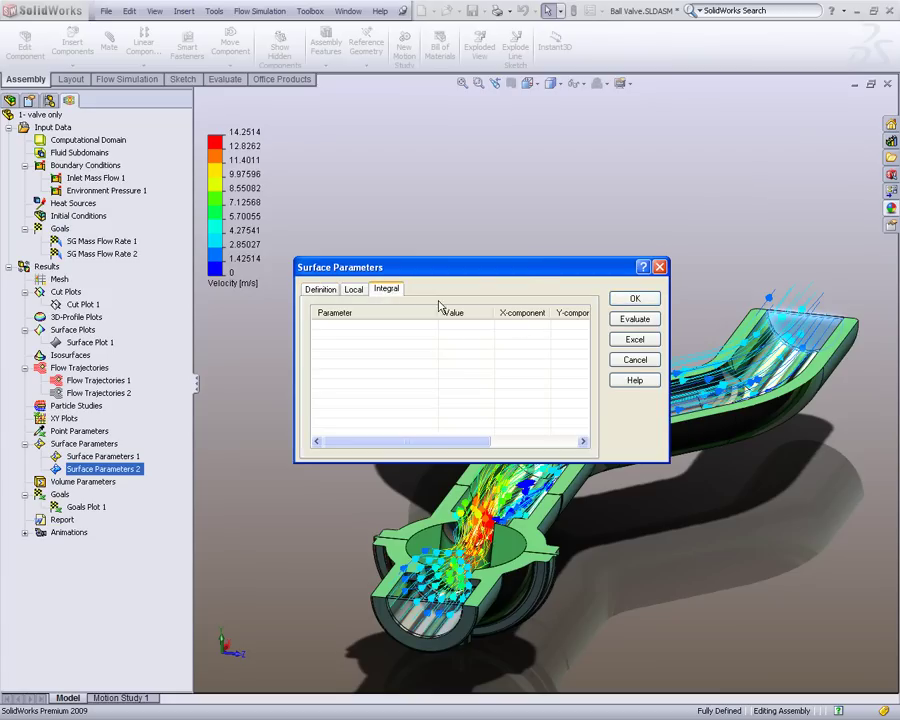
click(635, 318)
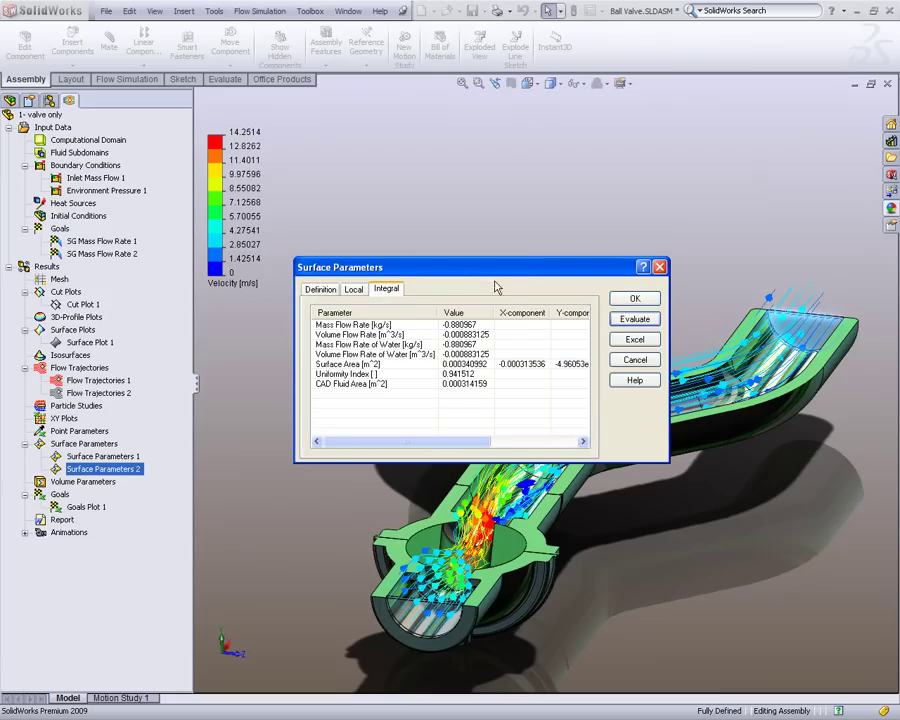
drag(496, 281, 423, 420)
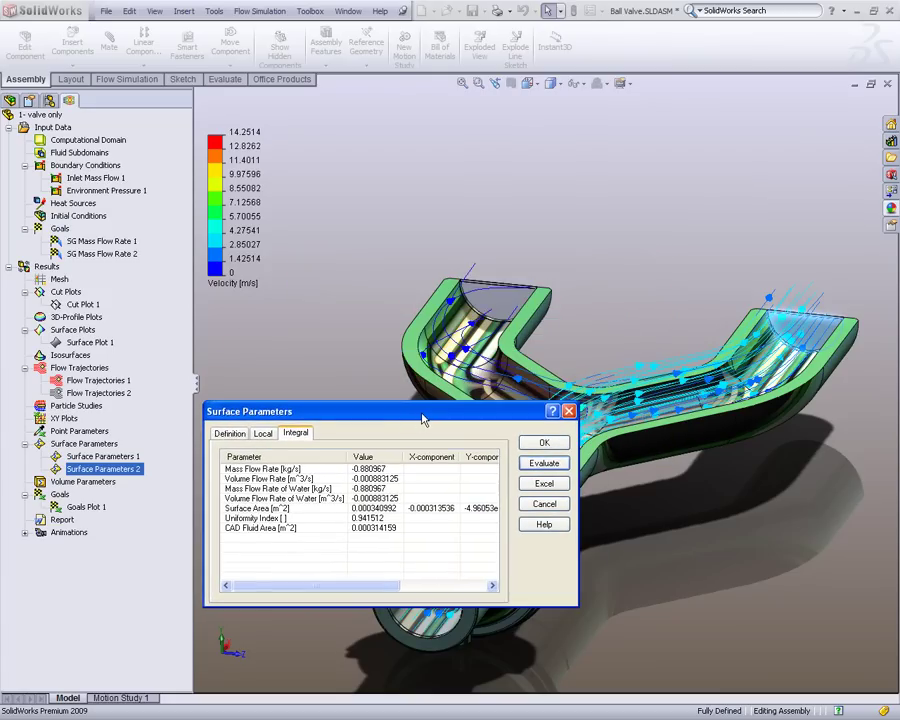
click(543, 503)
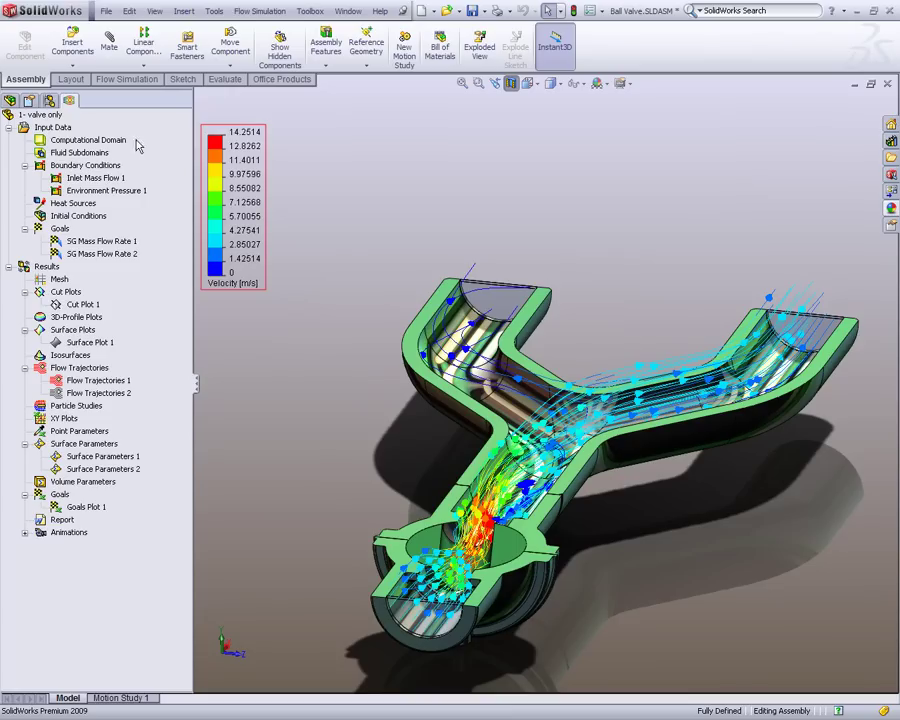
Step: Make '1- valve only long pipe' the active configuration and bring back its Flow Simulation tree
click(50, 101)
double_click(46, 156)
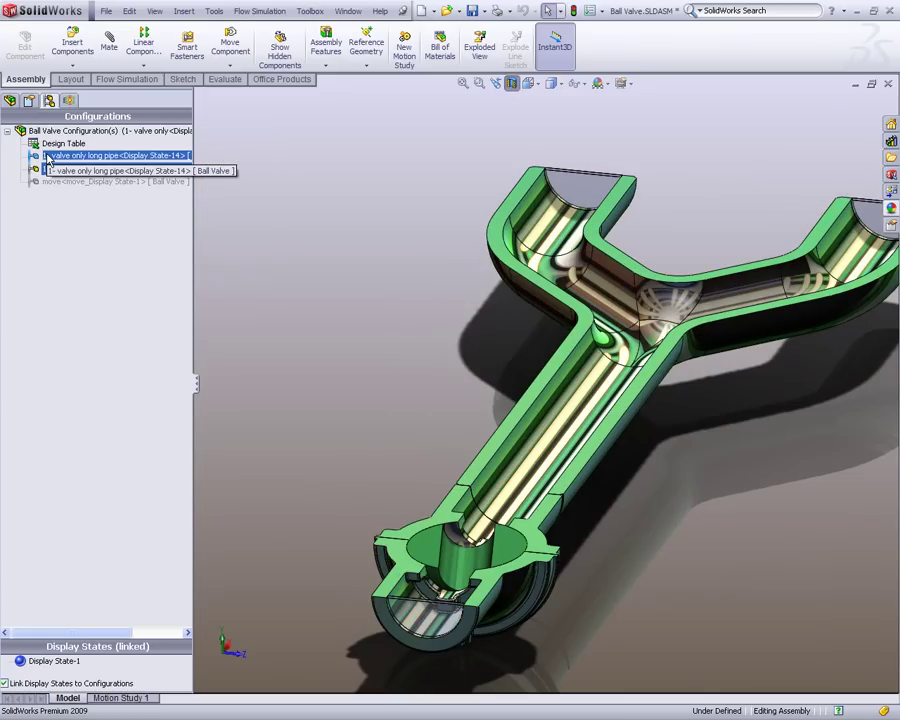
click(522, 344)
scroll(744, 467, up, 2)
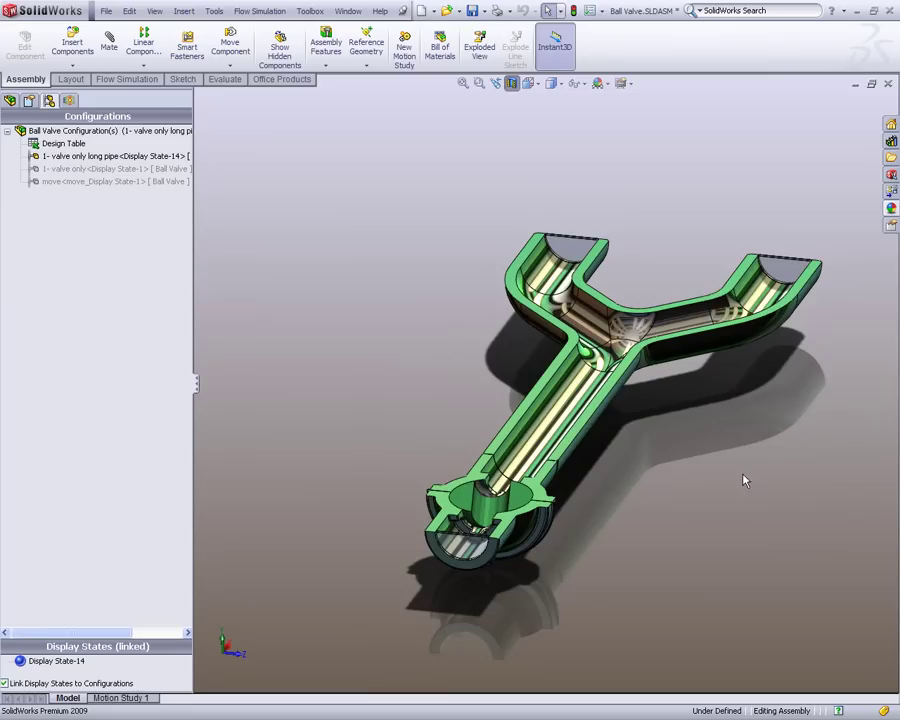
scroll(744, 467, down, 2)
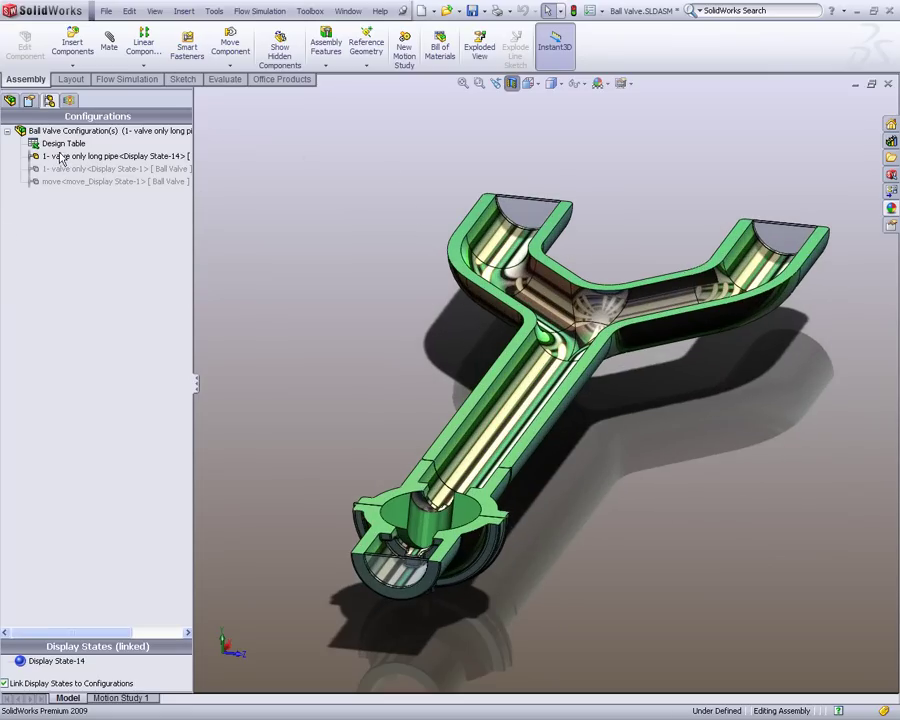
click(69, 101)
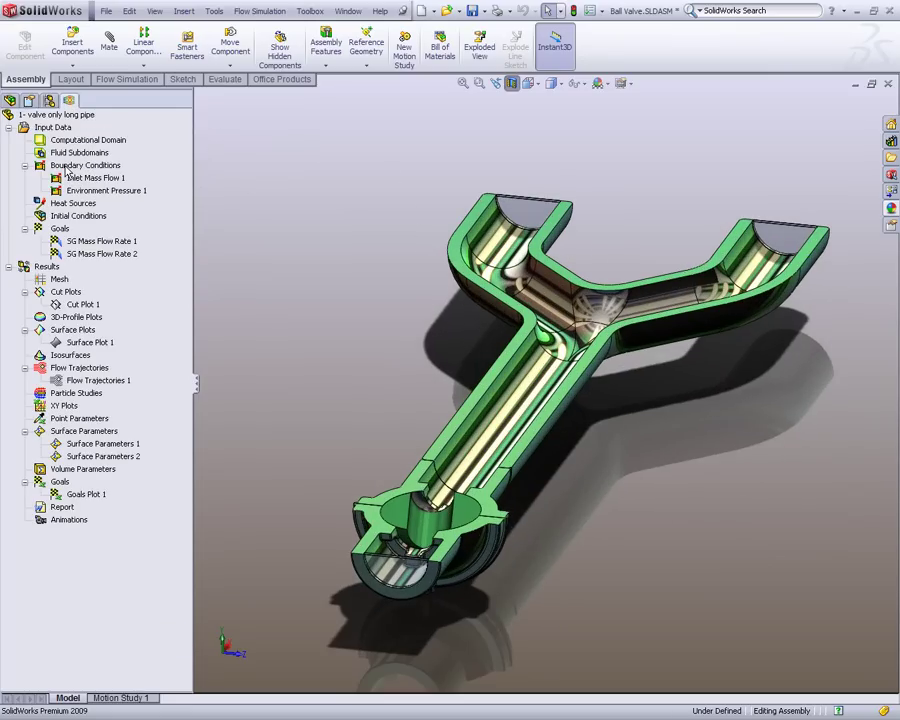
Step: Show Cut Plot 1's velocity vectors on the long-pipe section, then fit and orbit to an angled view
click(78, 305)
right_click(80, 306)
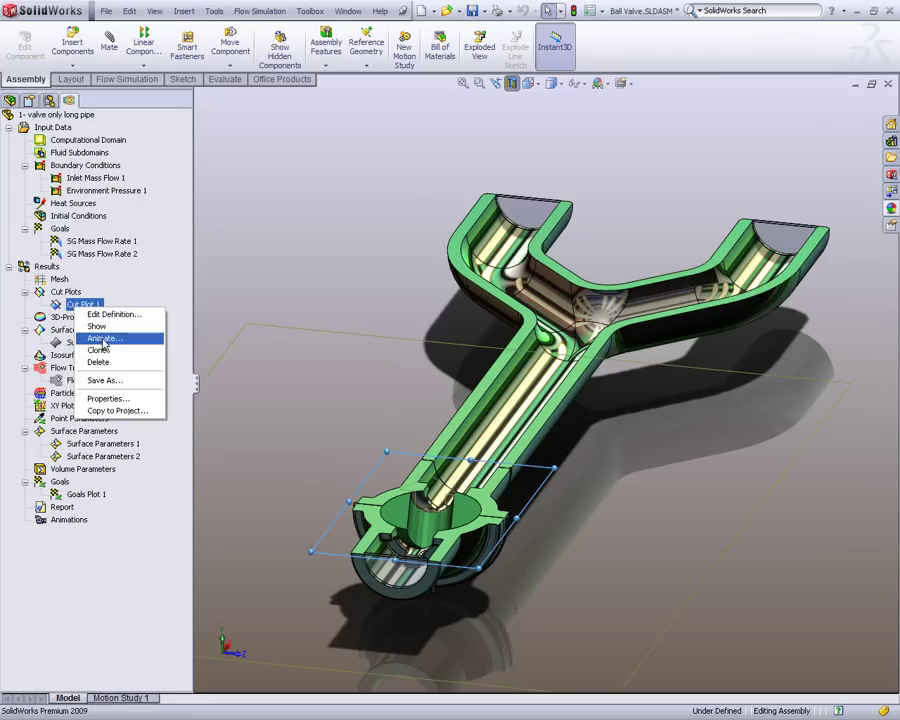
click(162, 335)
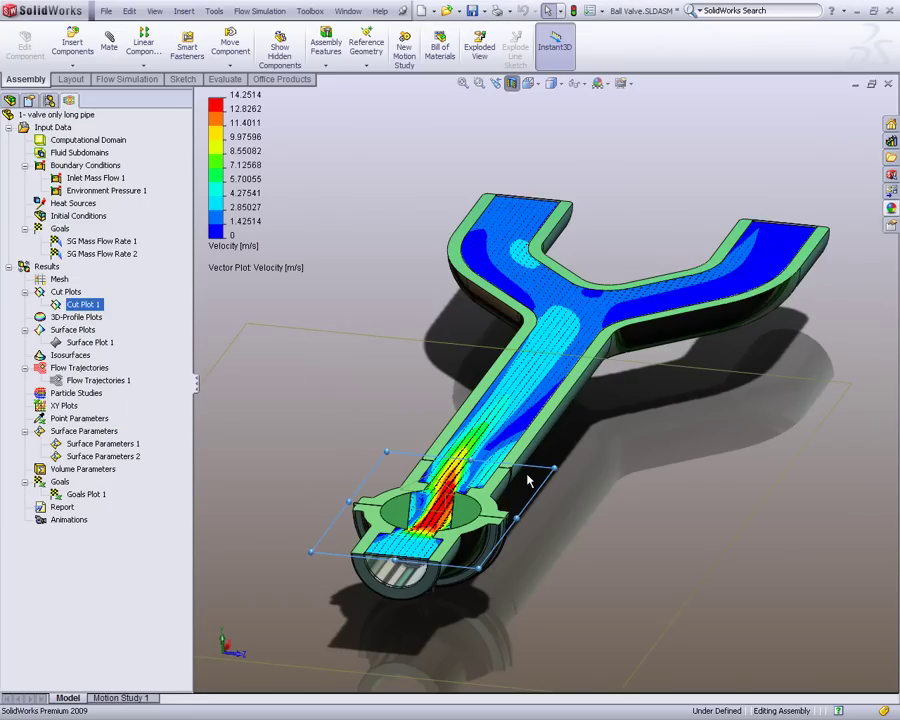
middle_drag(577, 487, 524, 670)
key(f)
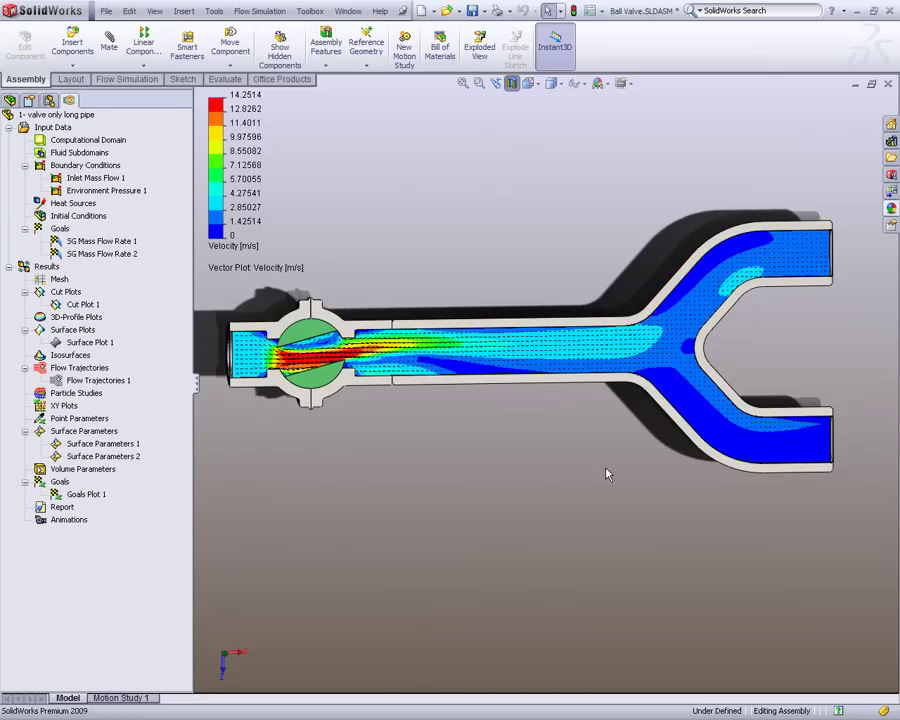
middle_drag(594, 497, 672, 330)
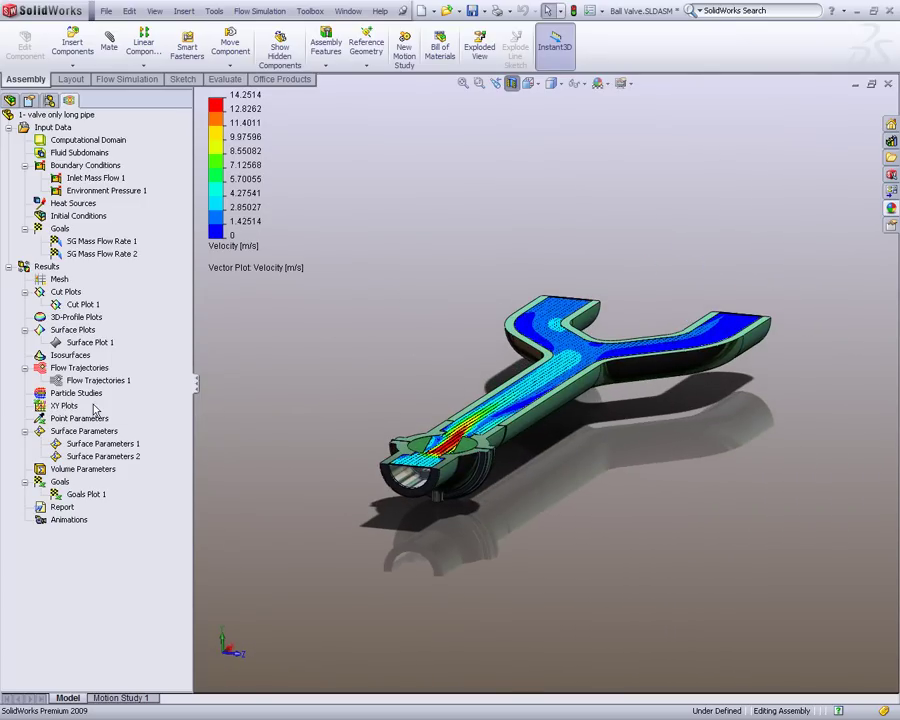
Step: Evaluate Surface Parameters 1 for the long pipe, giving a mass flow of -0.661144 kg/s
right_click(108, 443)
click(150, 447)
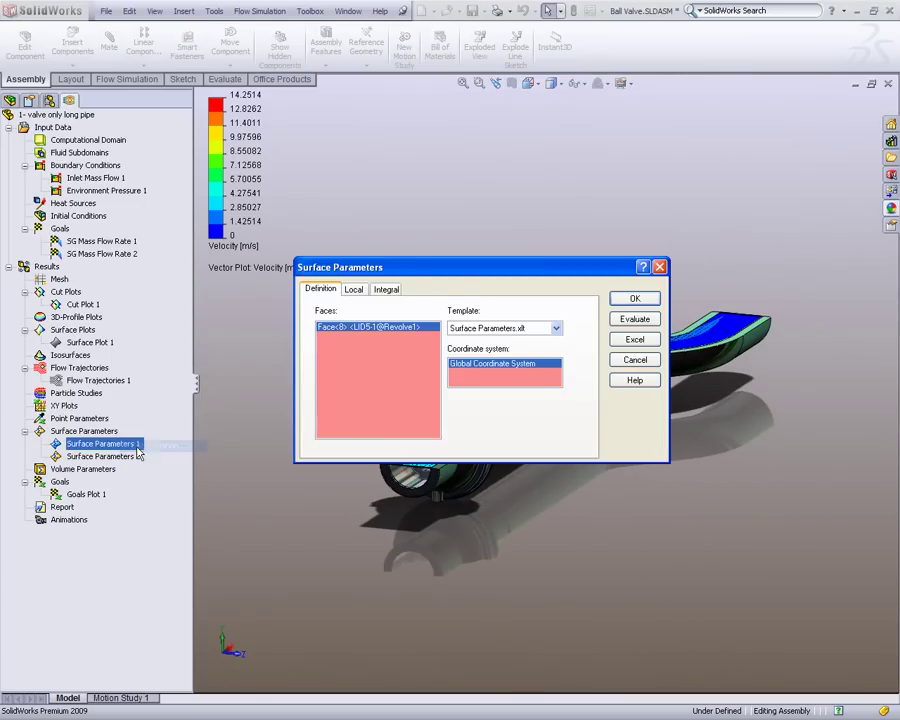
click(386, 289)
click(634, 318)
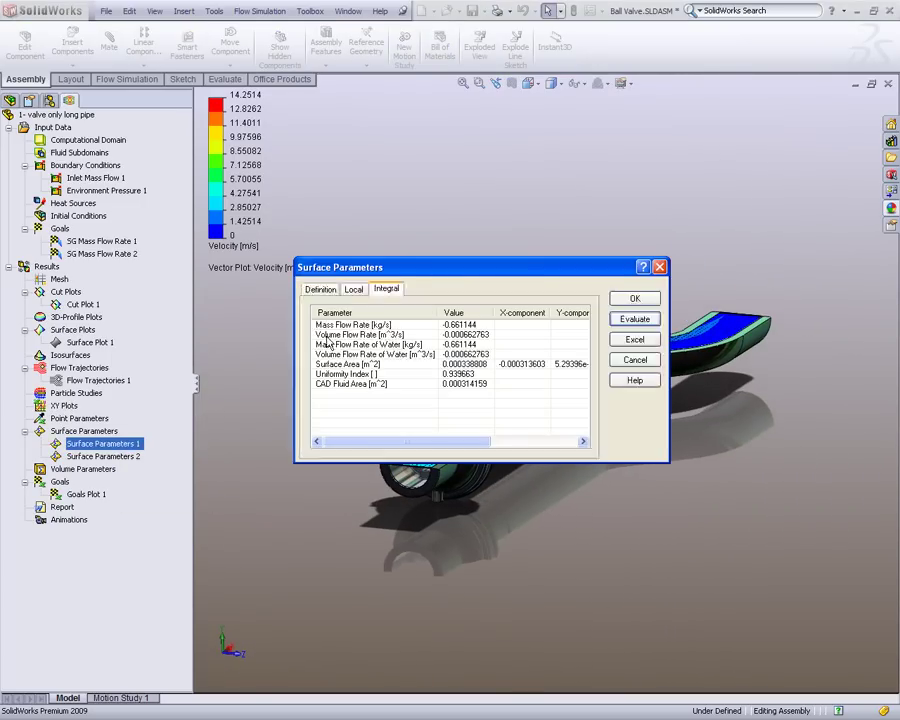
click(633, 366)
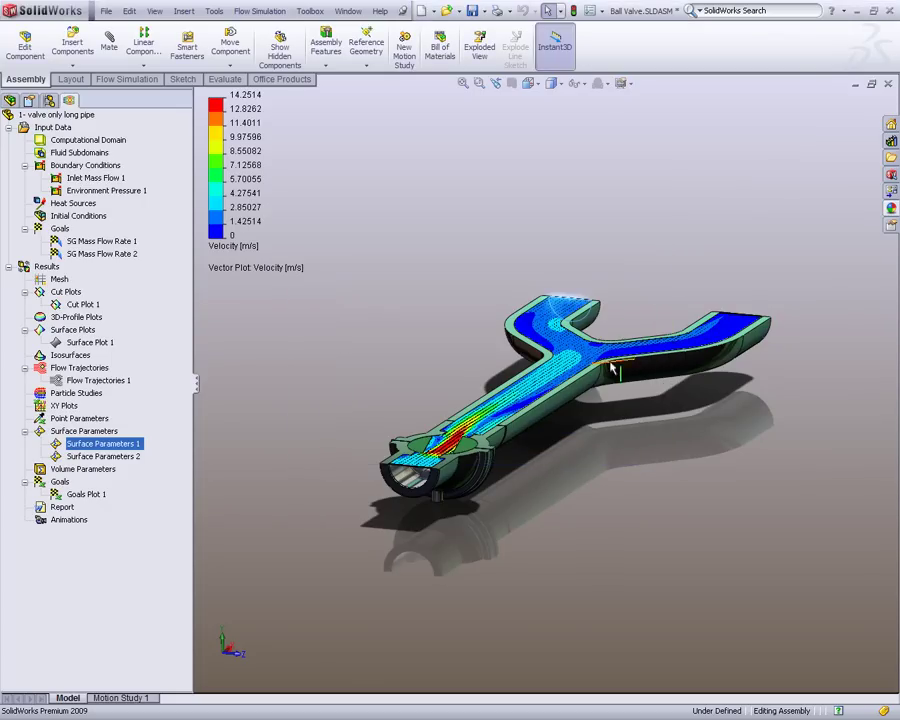
Step: Evaluate Surface Parameters 2 for the long pipe, giving a mass flow of -0.338858 kg/s
right_click(103, 456)
click(150, 464)
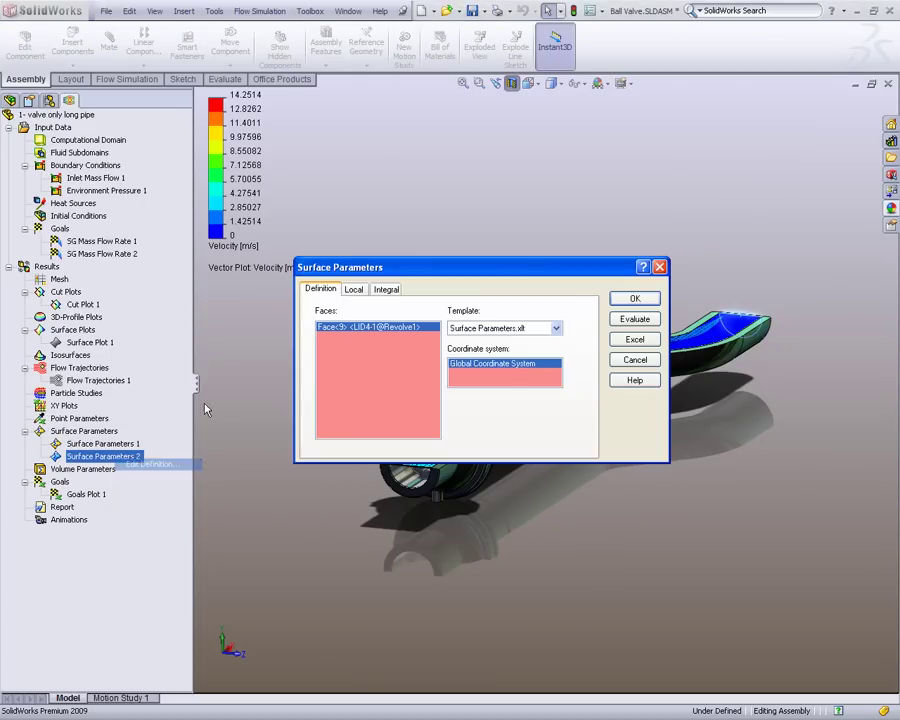
click(386, 289)
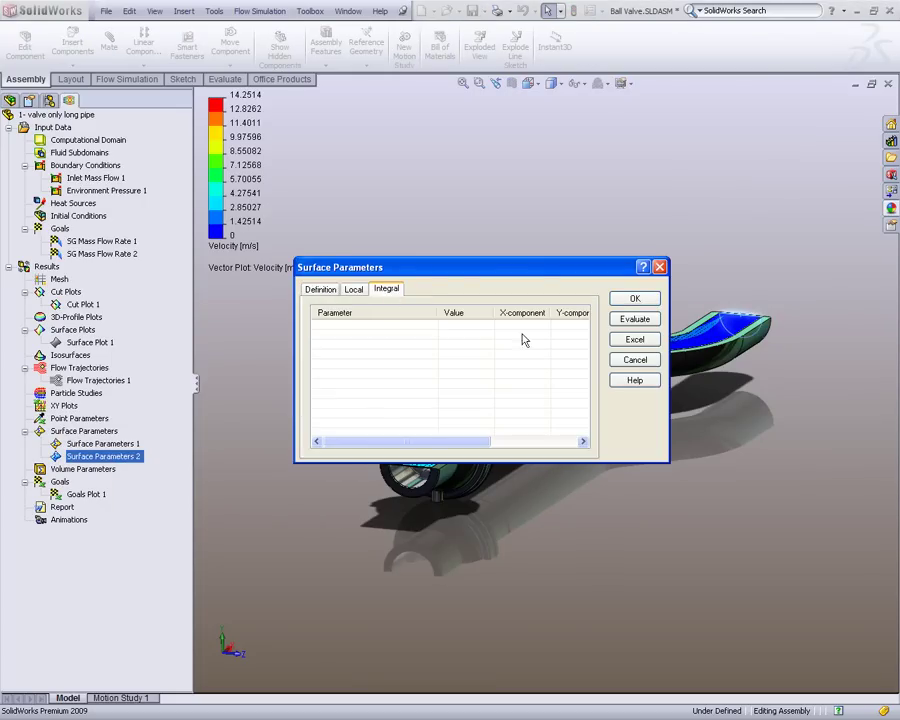
click(621, 320)
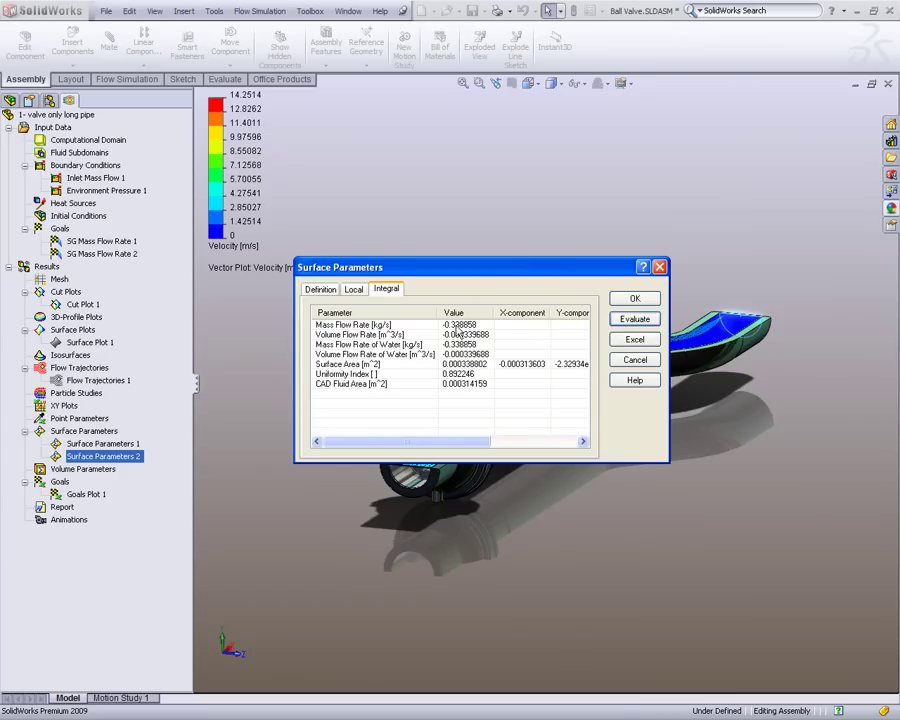
click(659, 267)
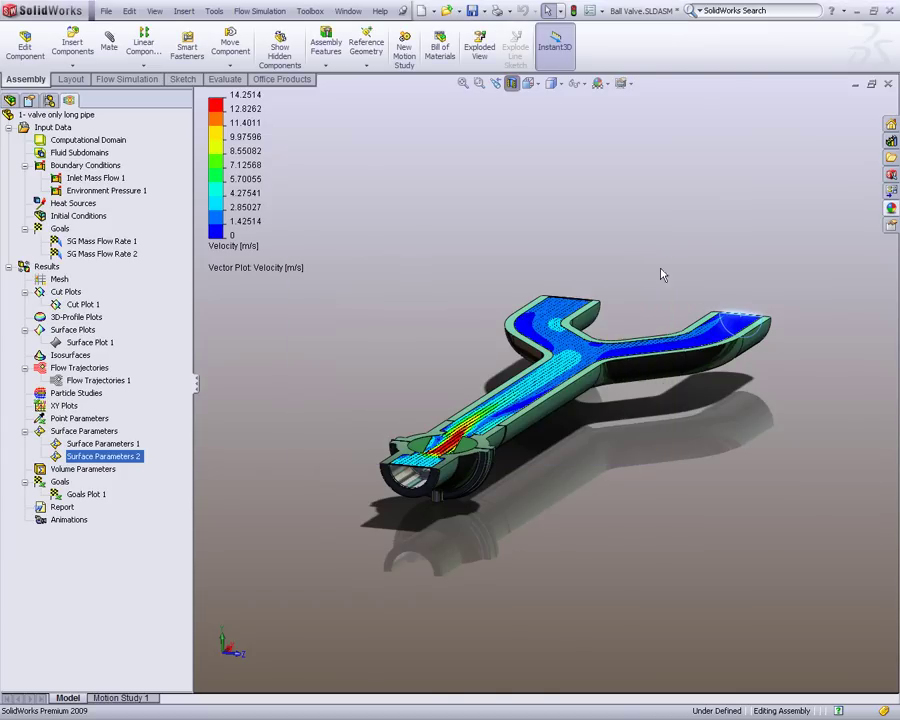
Step: Hide Cut Plot 1 so the velocity cut plot disappears from the long-pipe model
click(465, 317)
scroll(465, 317, down, 3)
scroll(655, 272, up, 1)
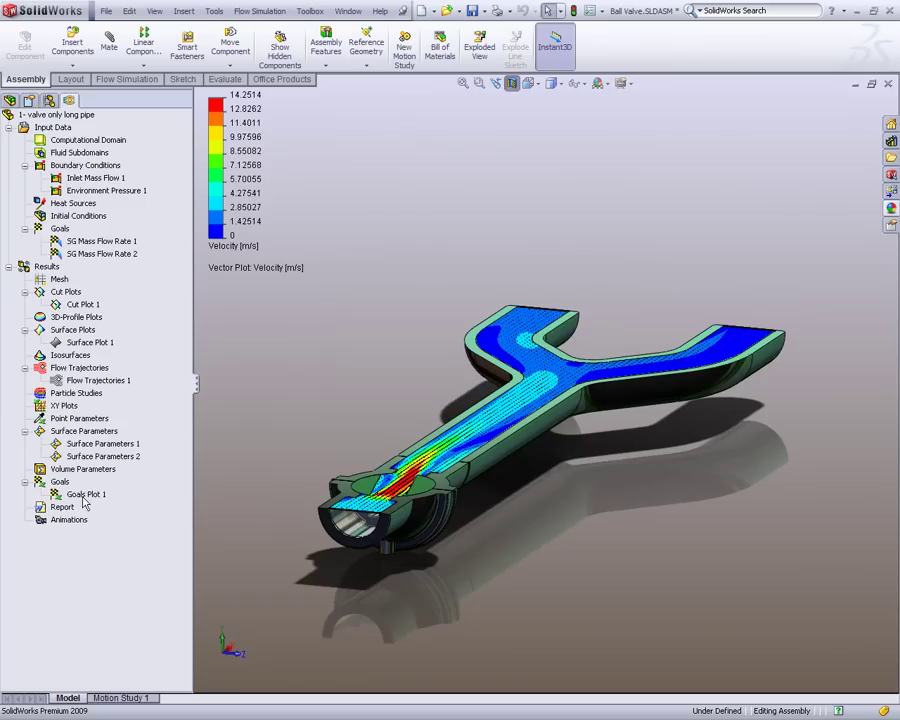
right_click(126, 378)
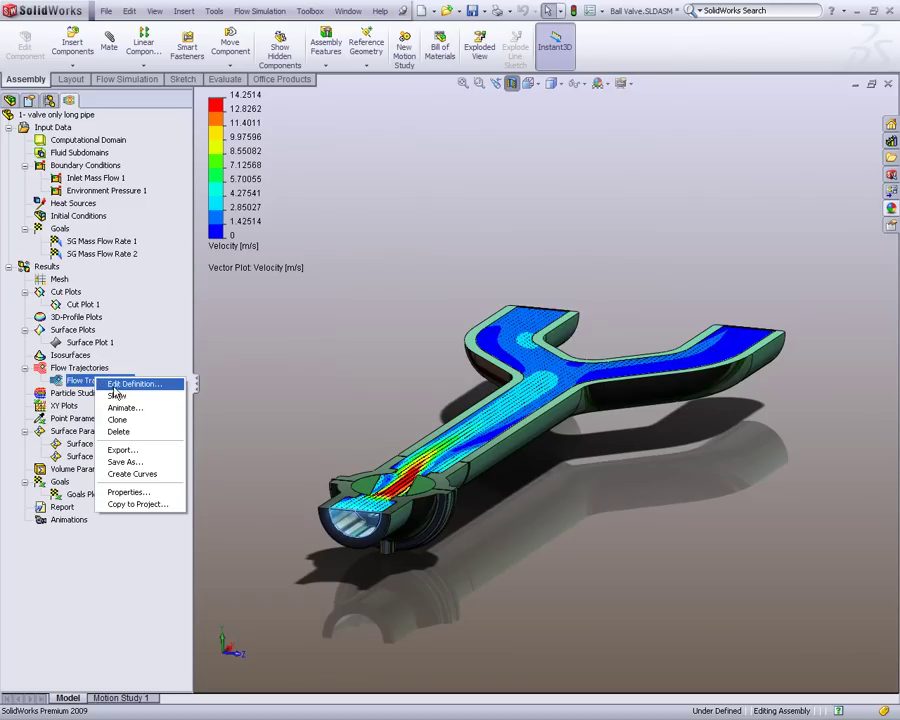
click(73, 306)
right_click(73, 305)
click(95, 321)
Step: Show Flow Trajectories 1 and rotate the model to look along the pipe
right_click(90, 382)
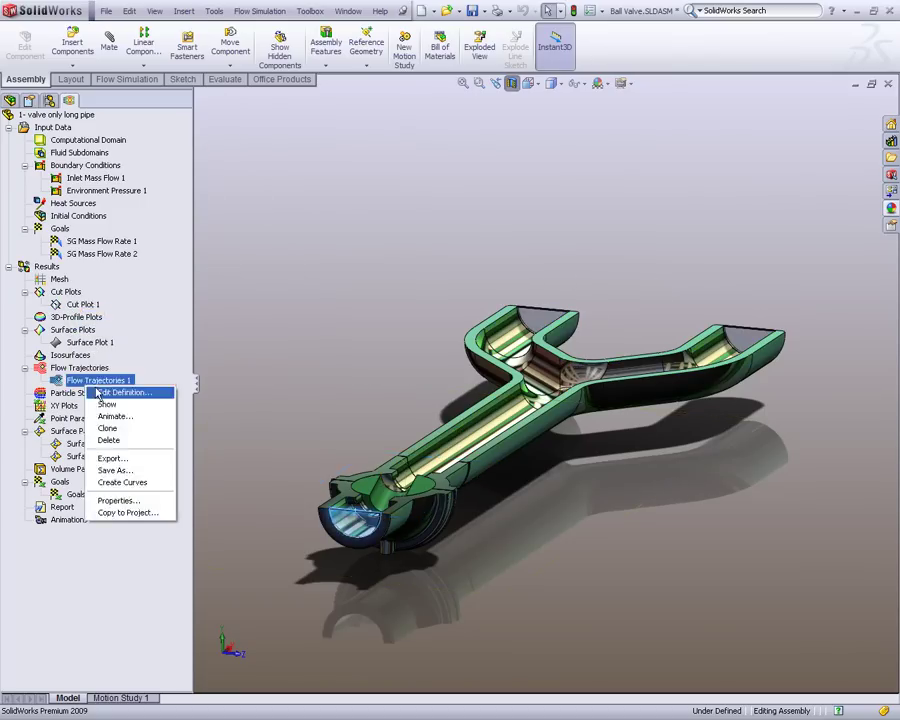
click(106, 404)
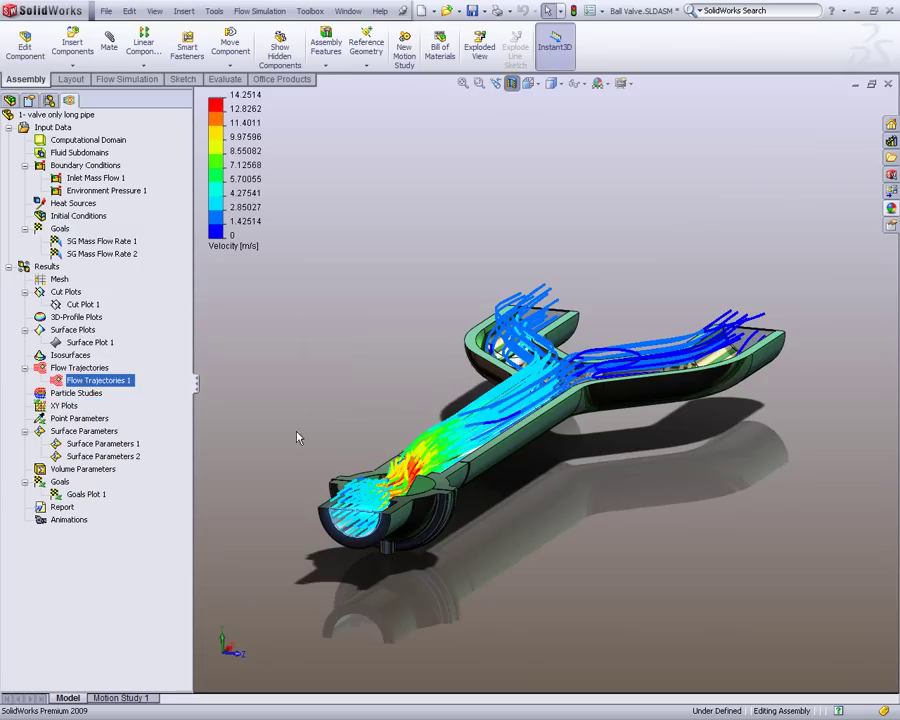
mouse_move(347, 444)
middle_down()
mouse_move(391, 536)
mouse_move(368, 415)
mouse_move(350, 430)
mouse_move(341, 458)
middle_up()
key(Escape)
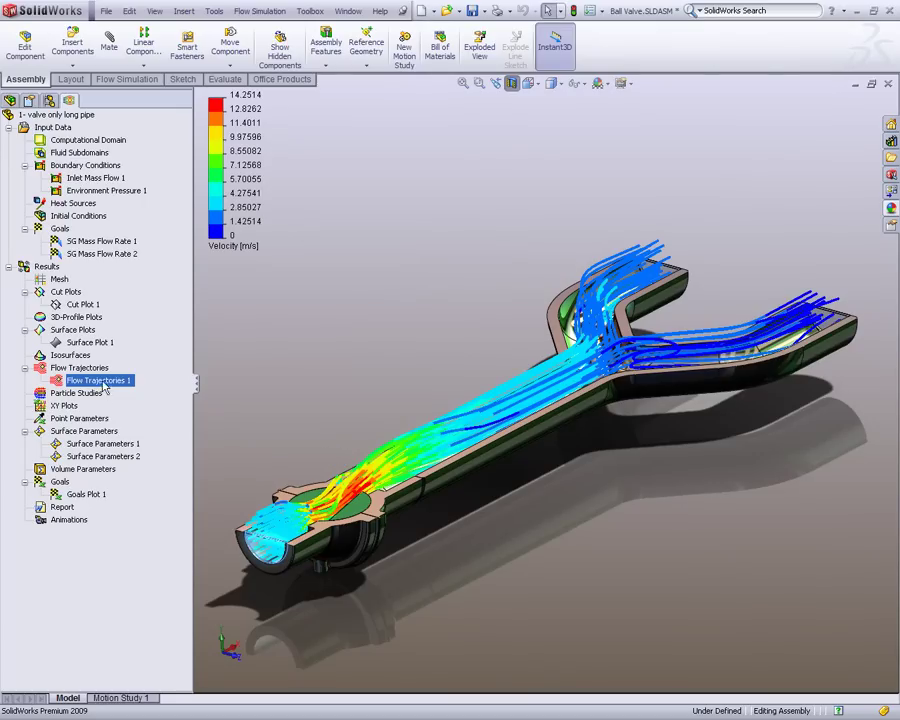